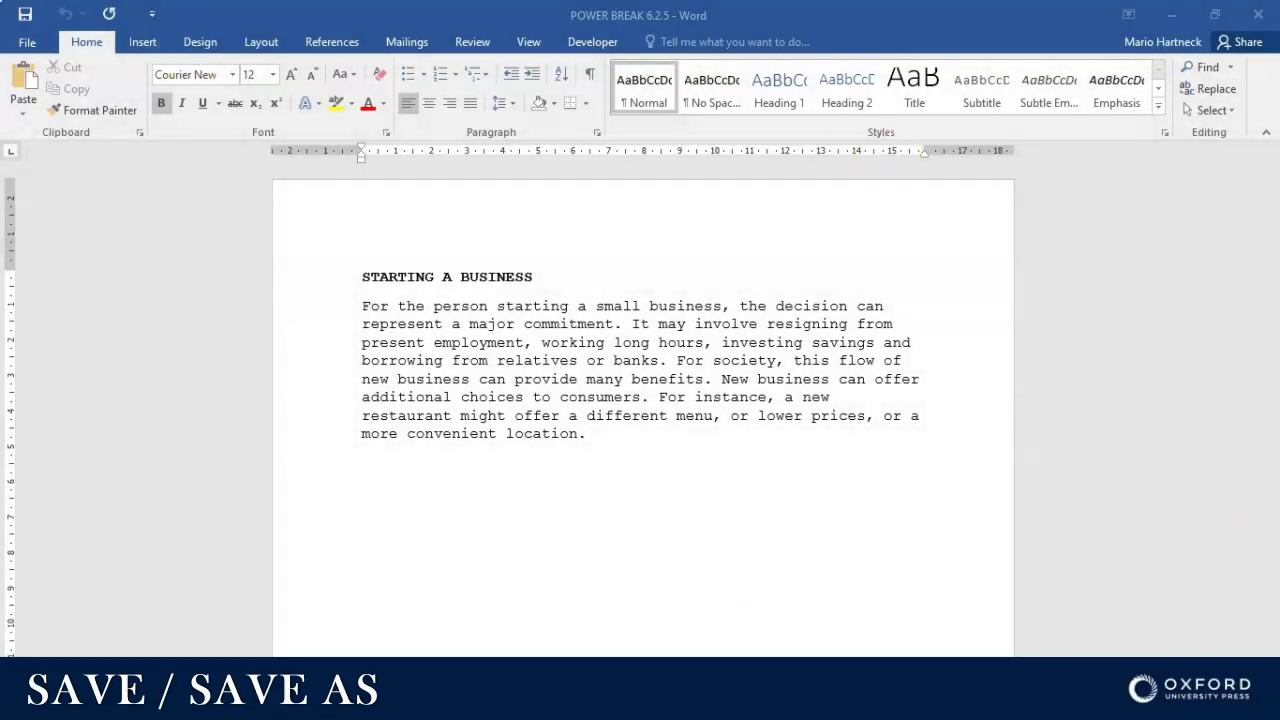
# - Show the File Info page for POWER BREAK 6.2.5, noting the Save and Save As commands
pyautogui.click(30, 43)
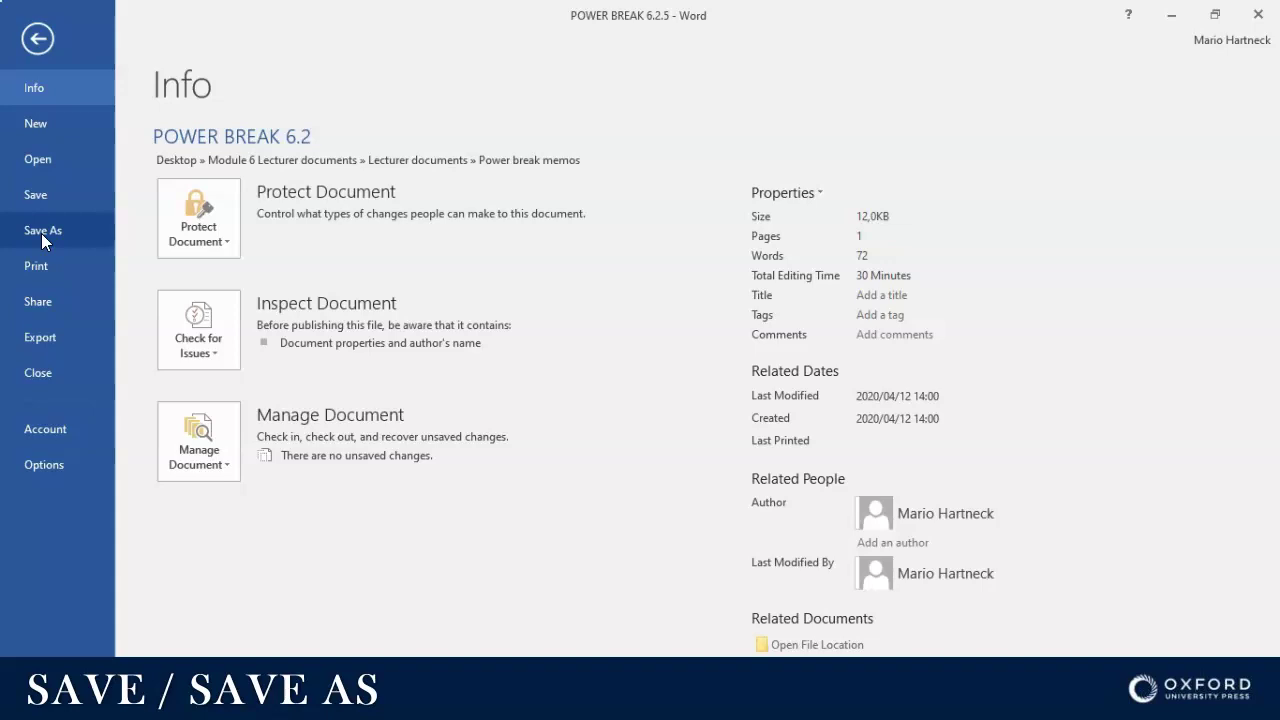
pyautogui.click(44, 190)
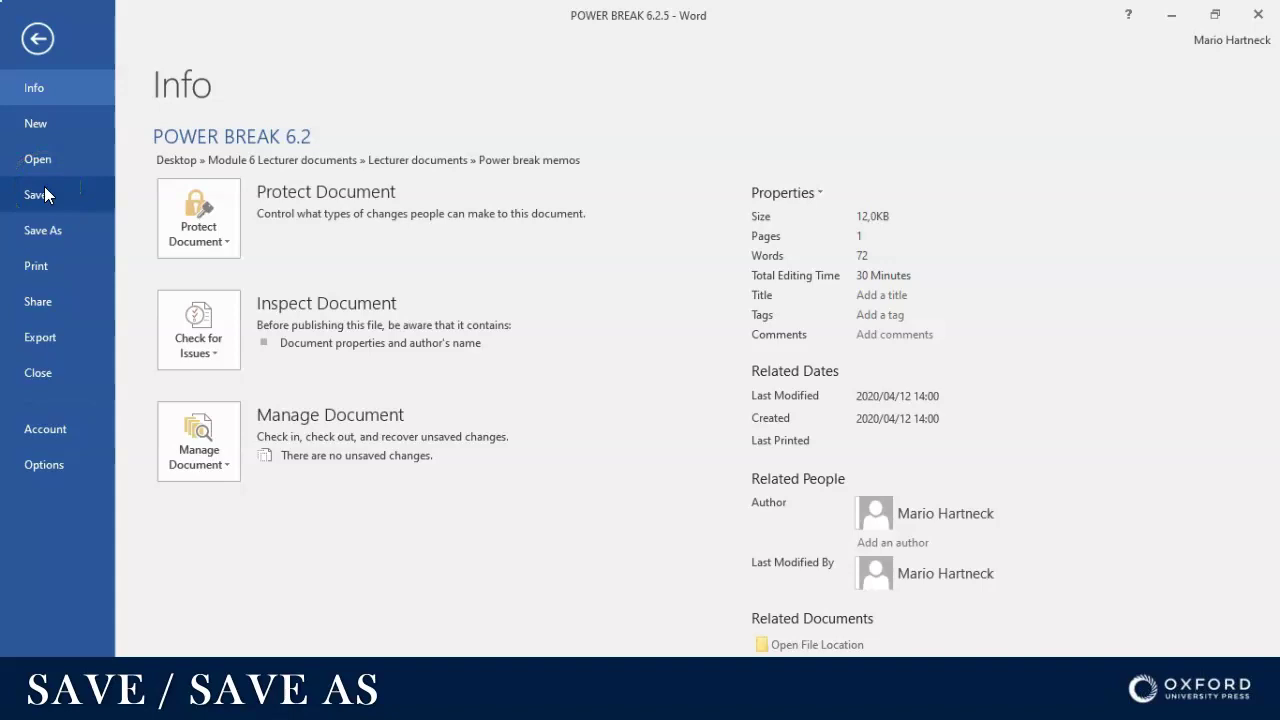
pyautogui.click(30, 229)
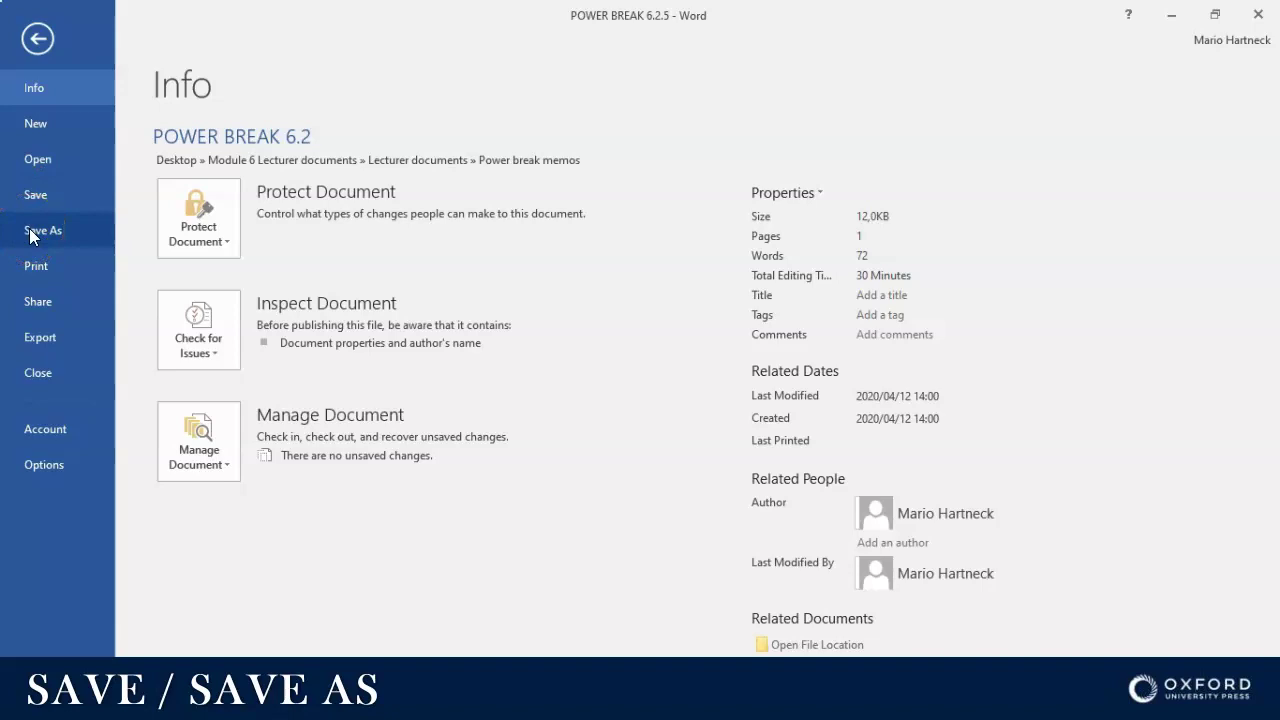
# - Open the Save As dialog via Save As > Browse, starting in the Power break memos folder
pyautogui.click(34, 232)
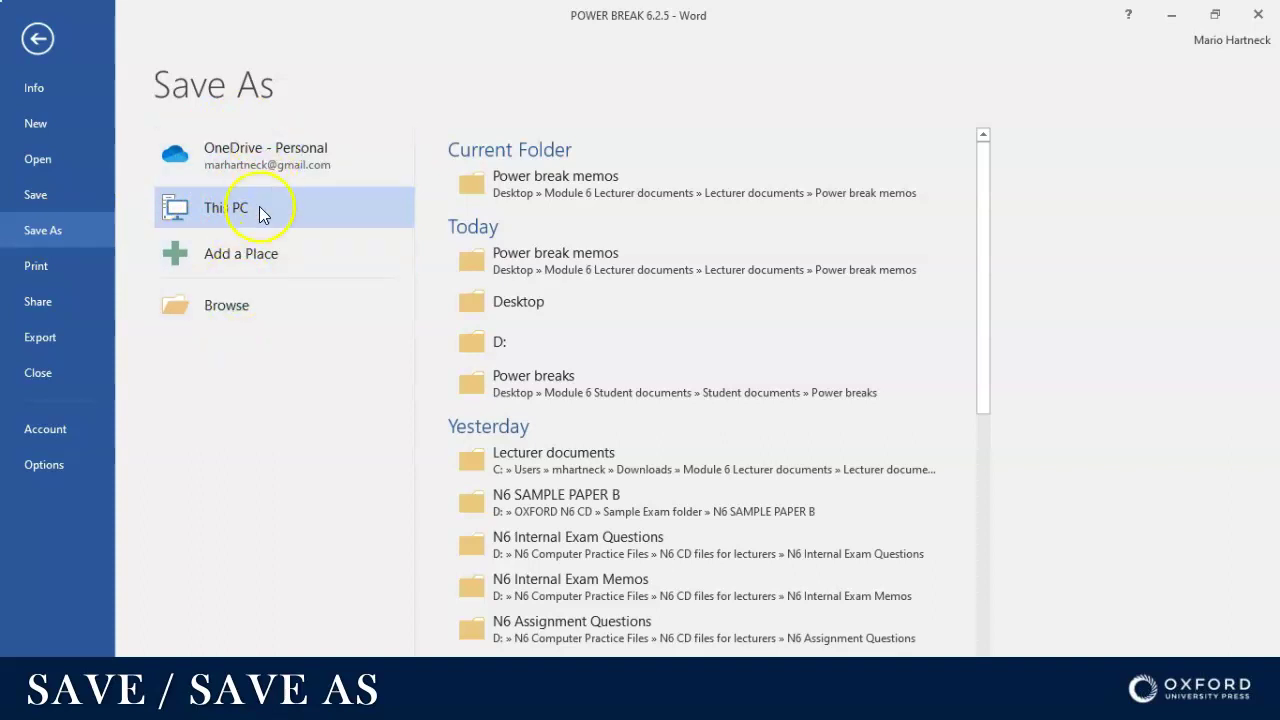
pyautogui.click(241, 314)
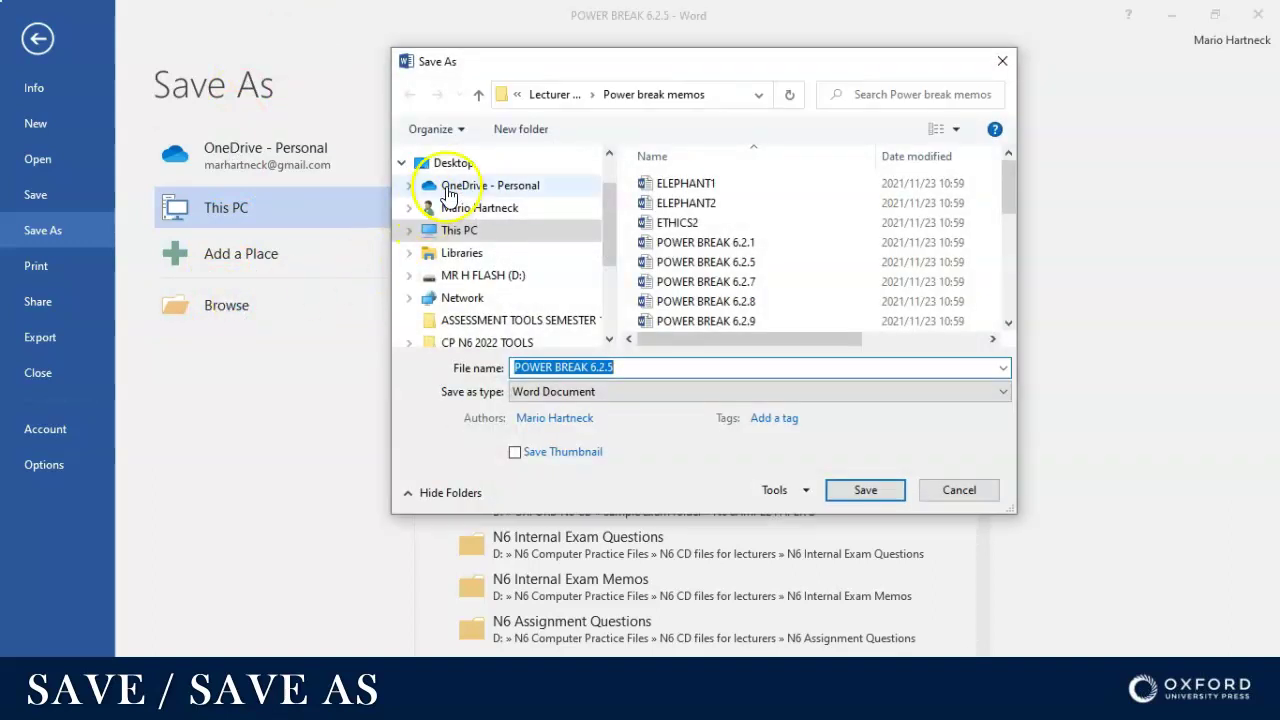
# - Look through Libraries, MR H FLASH (D:) and Network, then choose DESKTOP as the save folder
pyautogui.click(463, 255)
pyautogui.click(470, 276)
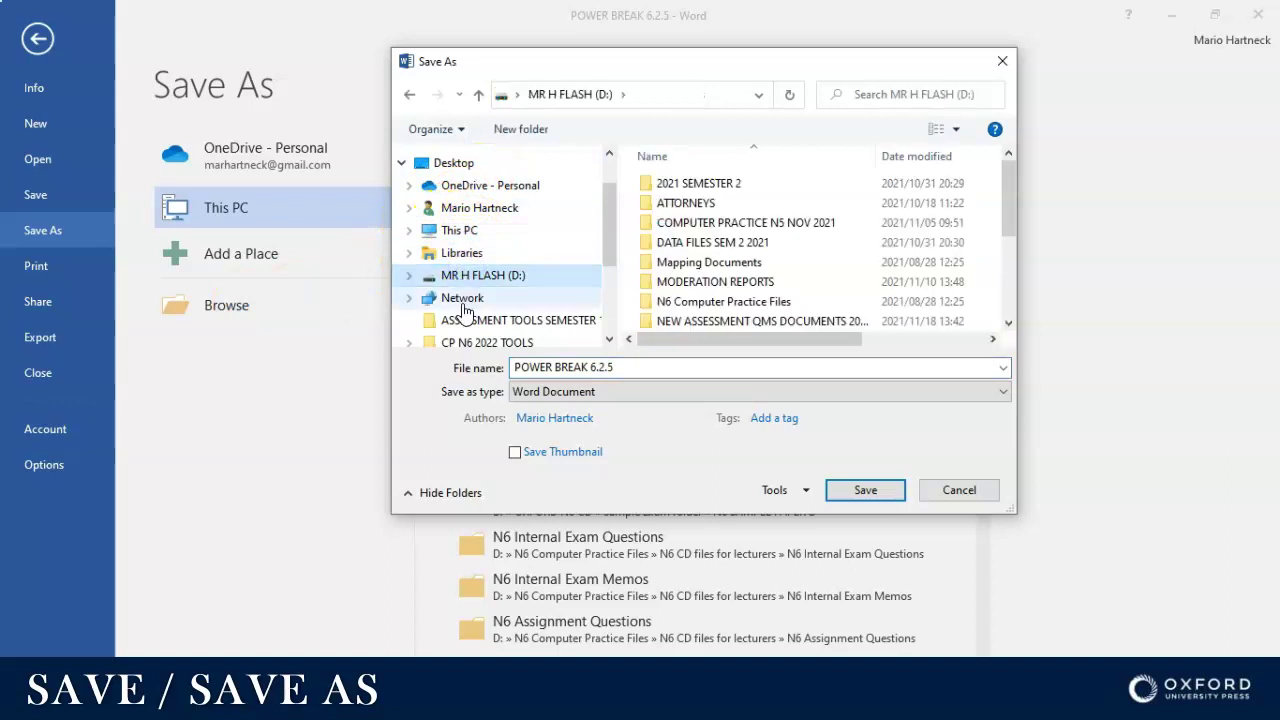
pyautogui.click(462, 300)
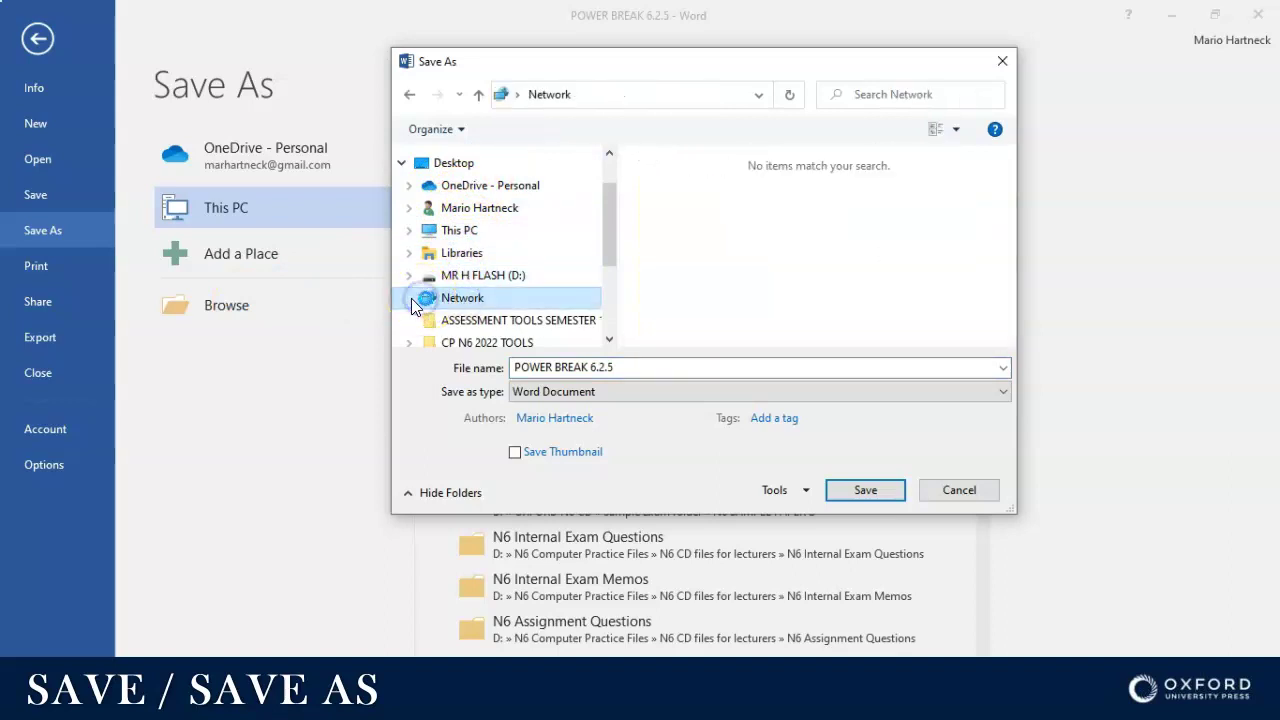
pyautogui.click(420, 298)
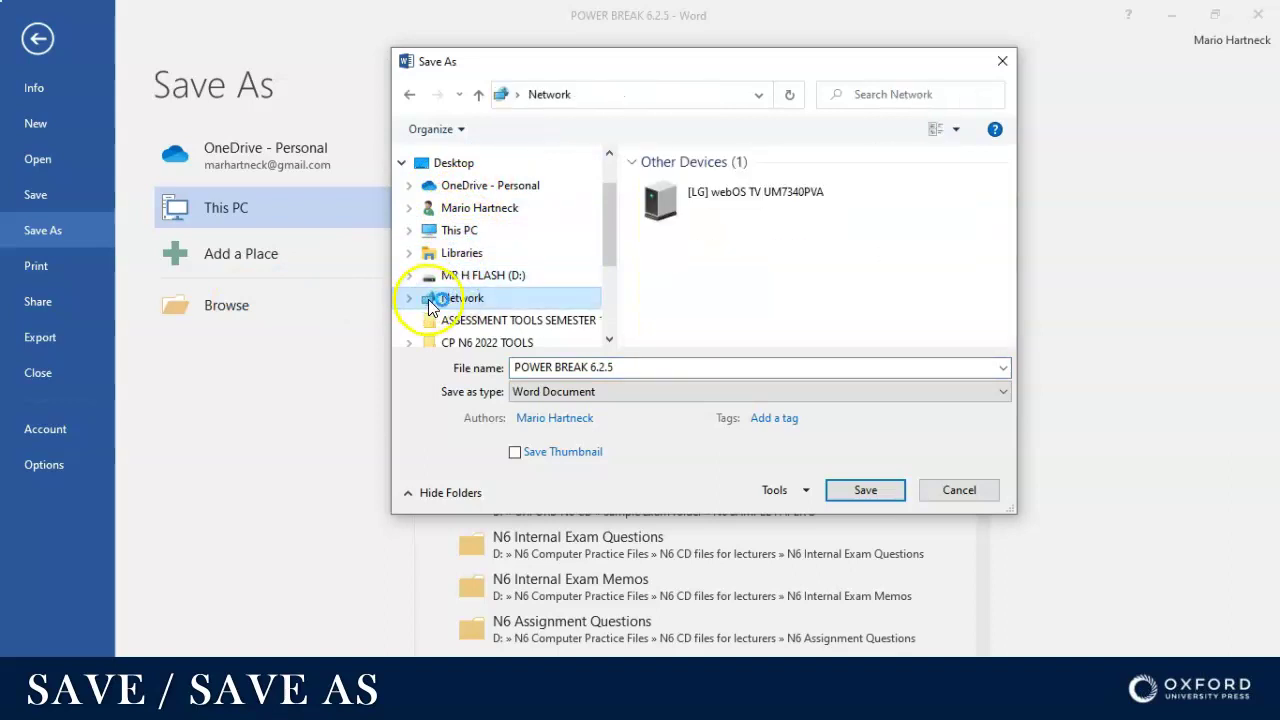
pyautogui.click(430, 298)
pyautogui.scroll(-2, 485, 310)
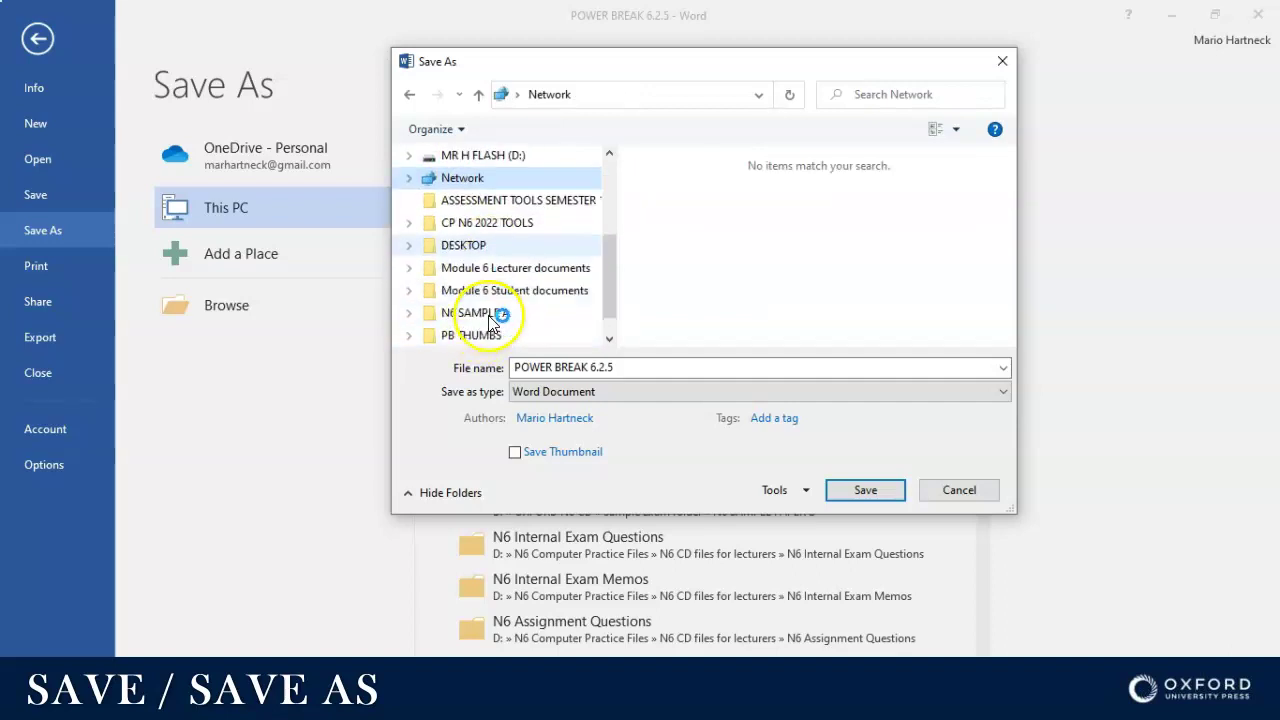
pyautogui.click(474, 252)
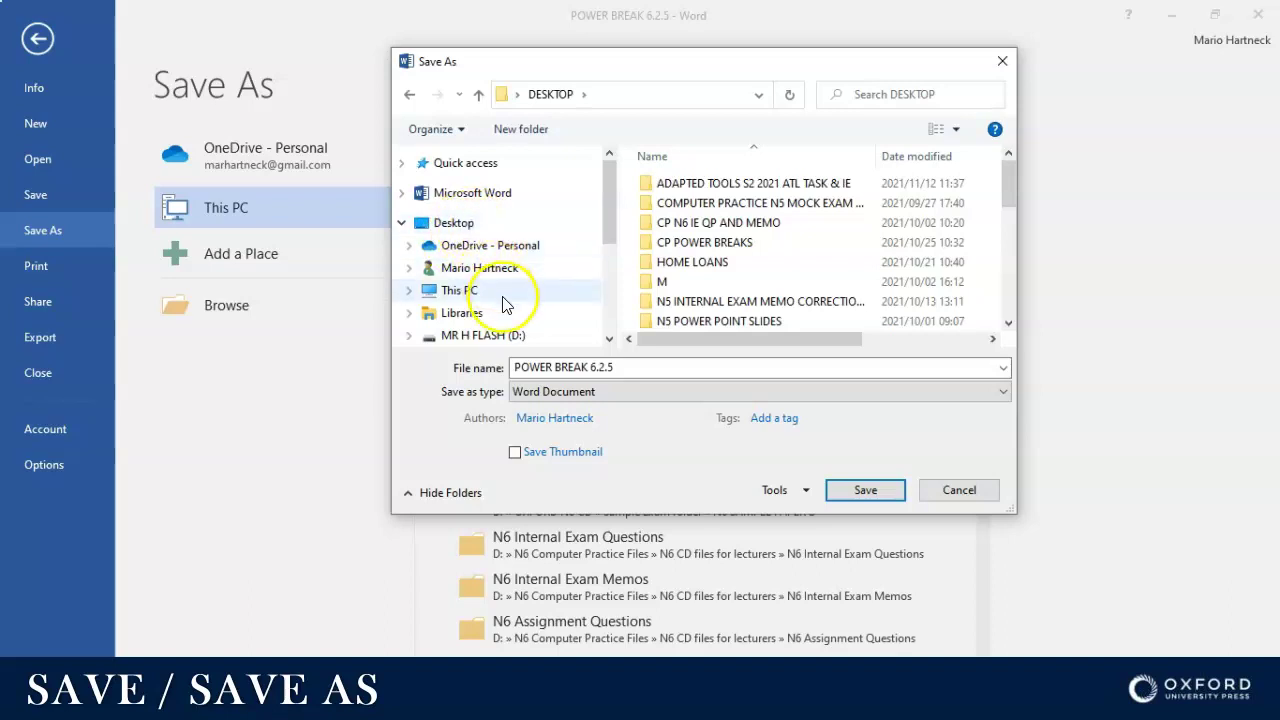
pyautogui.scroll(-1, 500, 280)
pyautogui.scroll(1, 475, 270)
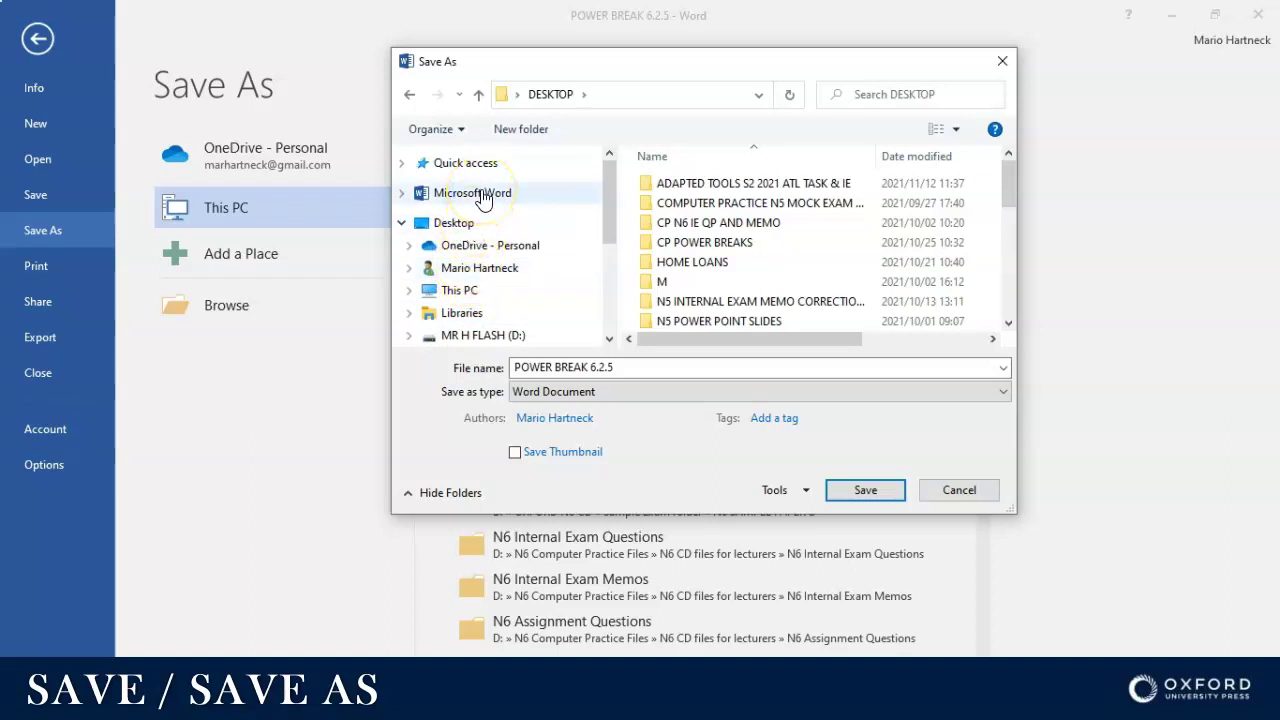
# - Save the file as 'POWER BREAK 6.2.5' in This PC's Documents folder
pyautogui.click(460, 292)
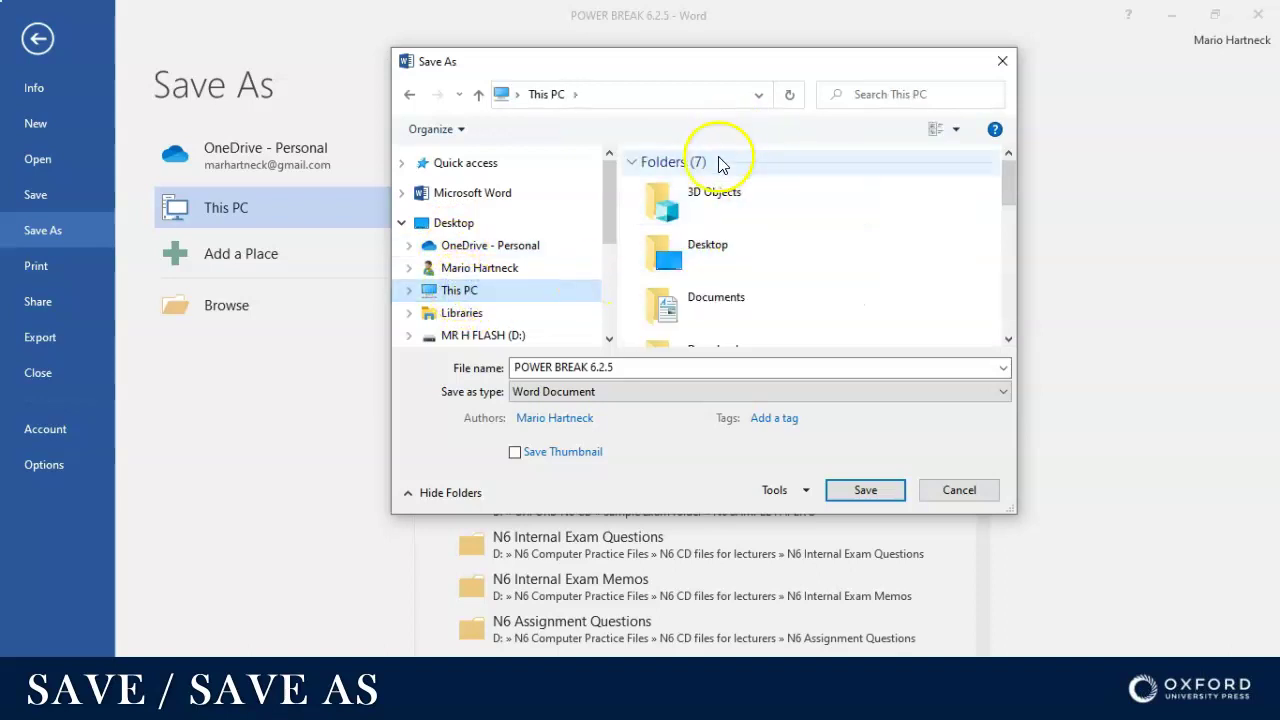
pyautogui.doubleClick(712, 300)
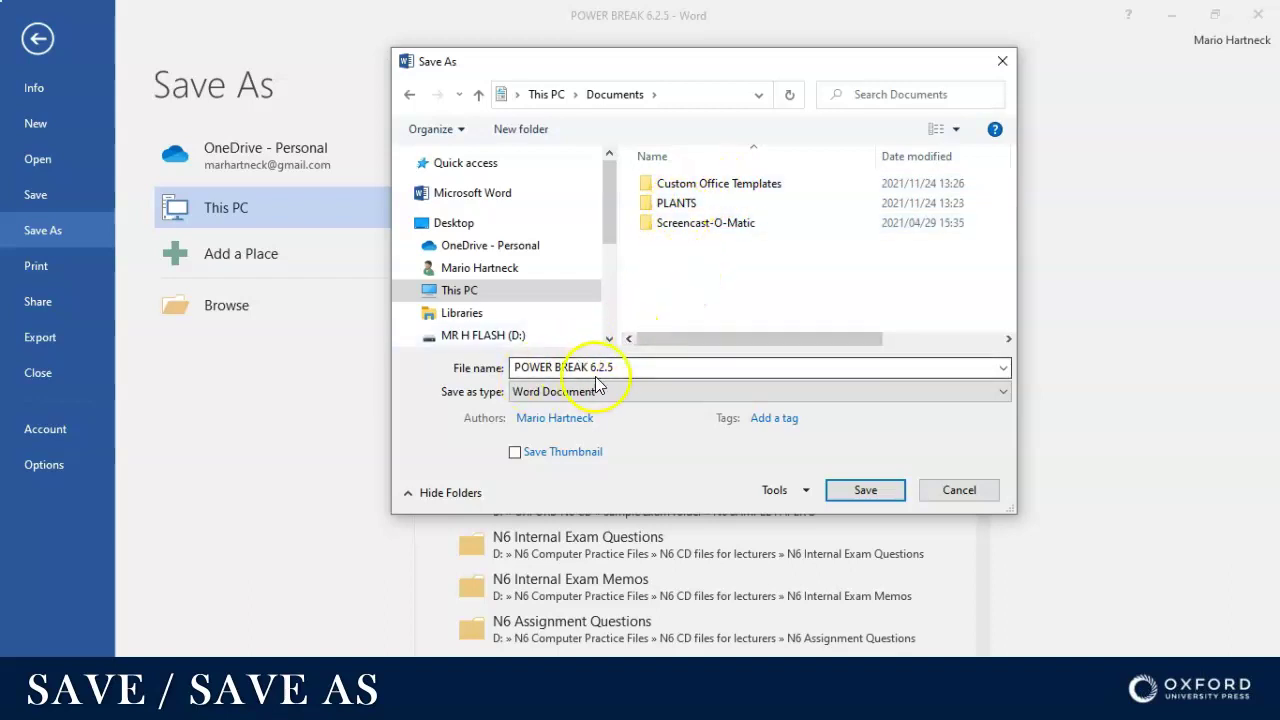
pyautogui.moveTo(514, 367); pyautogui.dragTo(624, 367)
pyautogui.press('BackSpace')
pyautogui.write('POWER BREAK')
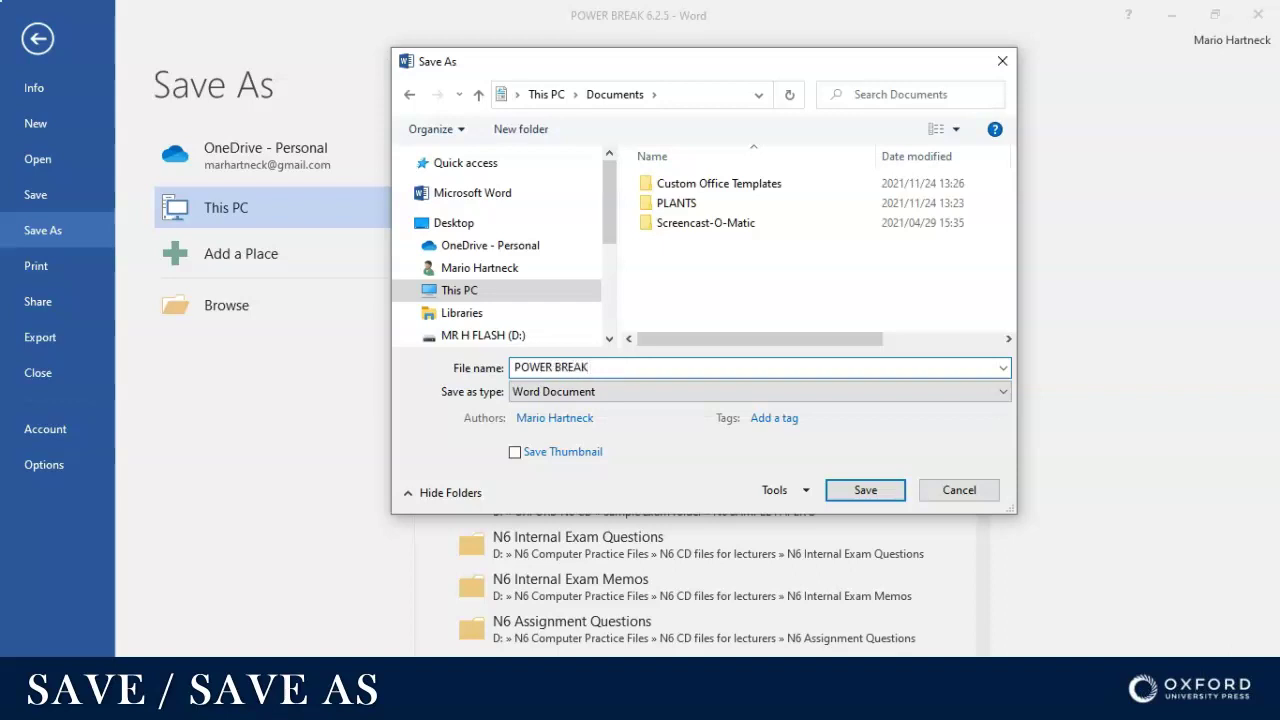
pyautogui.write(' 6.2.5')
pyautogui.click(866, 490)
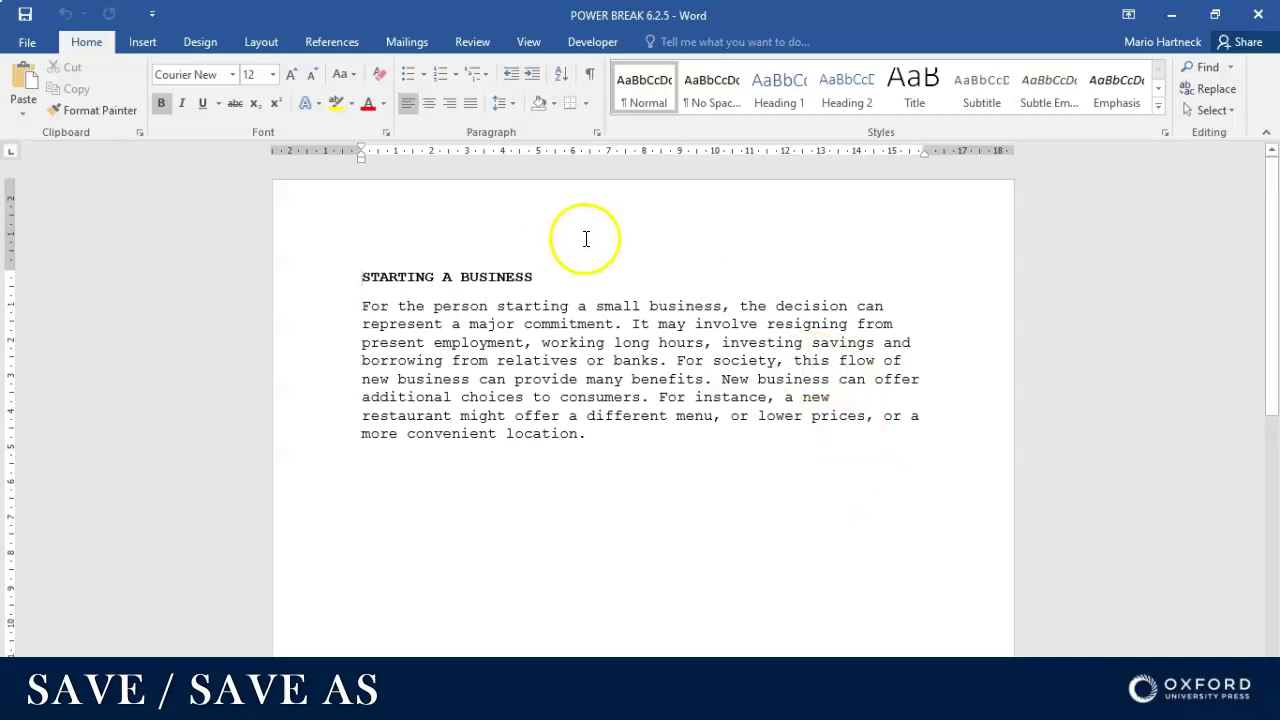
# - Check in File Explorer that POWER BREAK 6.2.5 is in Documents as a 12 KB Word file
pyautogui.click(1258, 14)
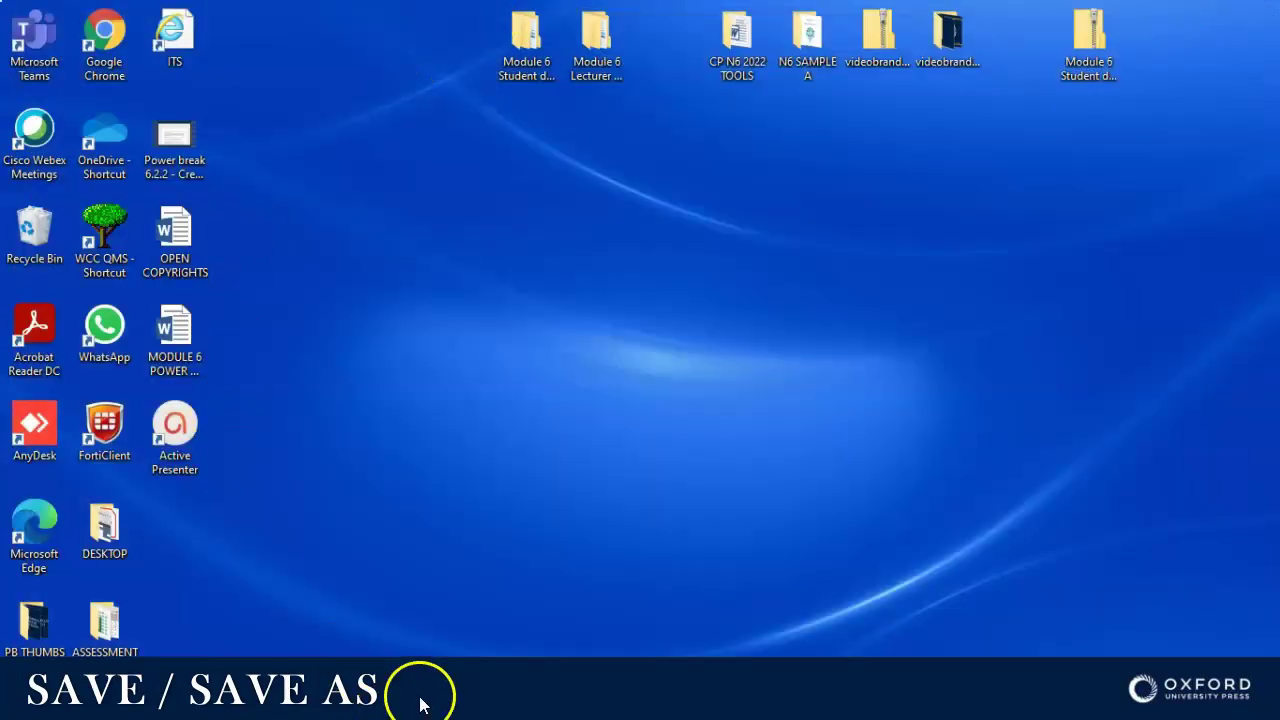
pyautogui.click(488, 707)
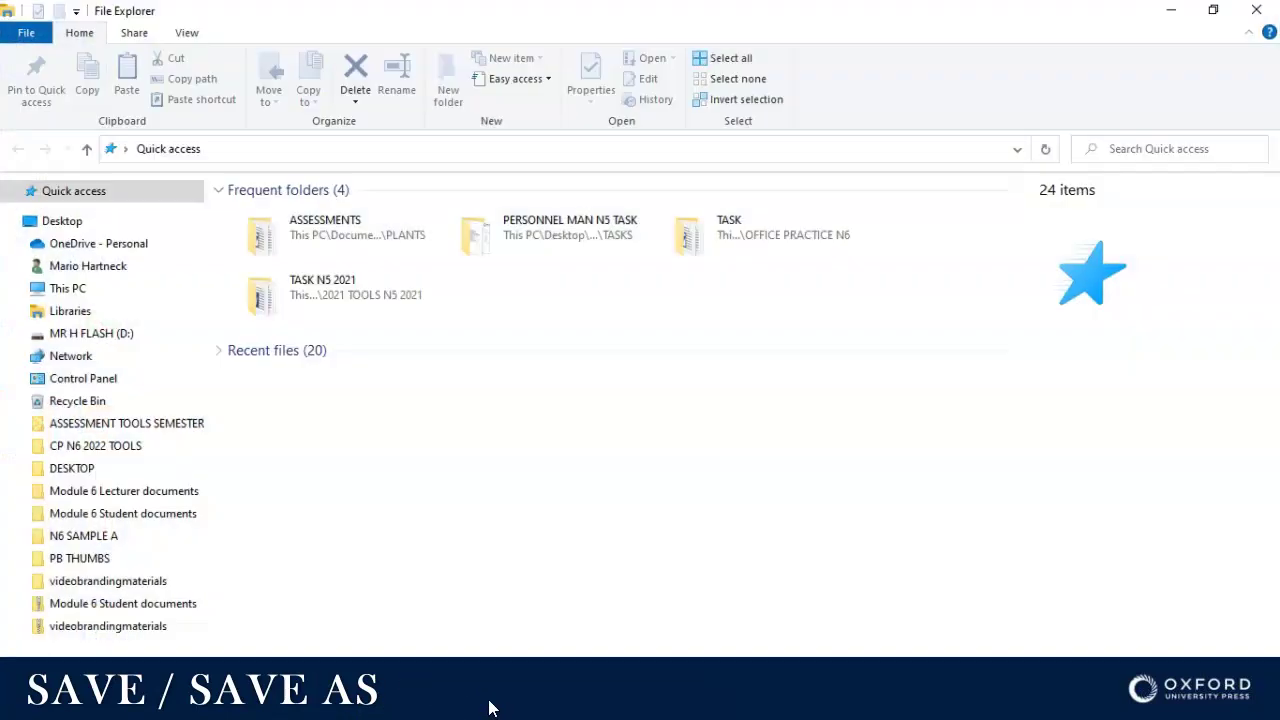
pyautogui.click(65, 290)
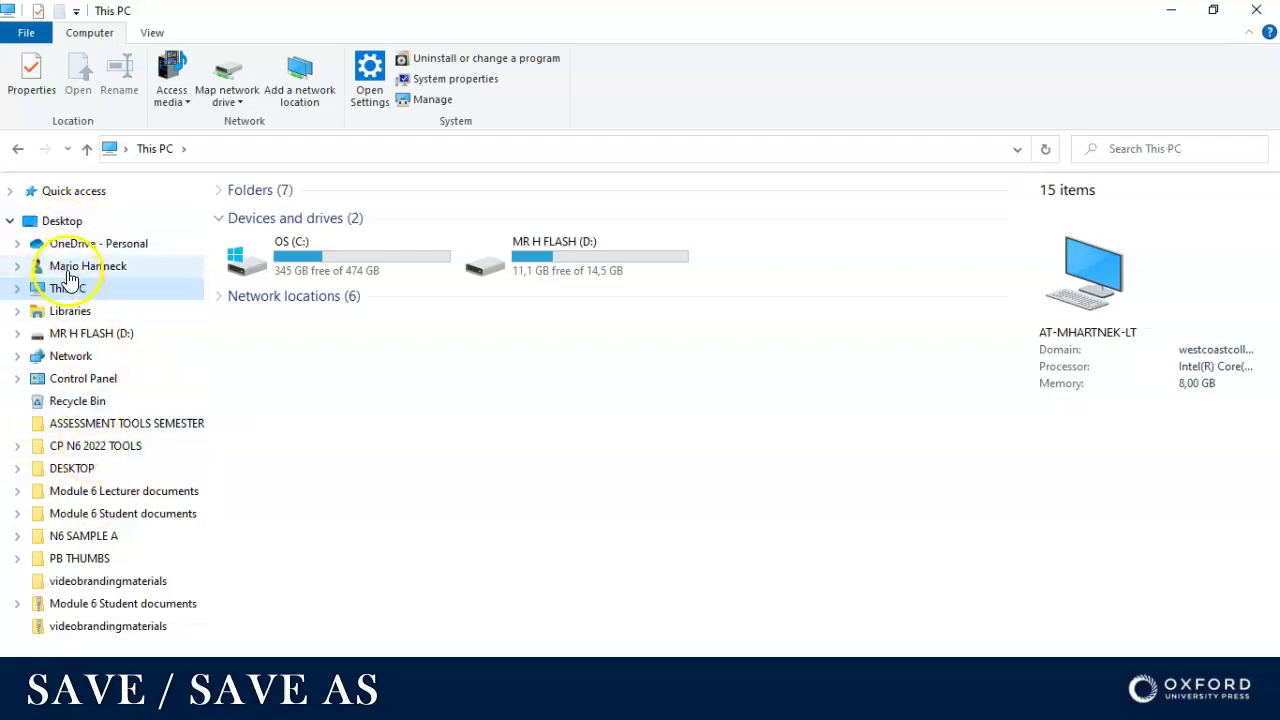
pyautogui.click(19, 290)
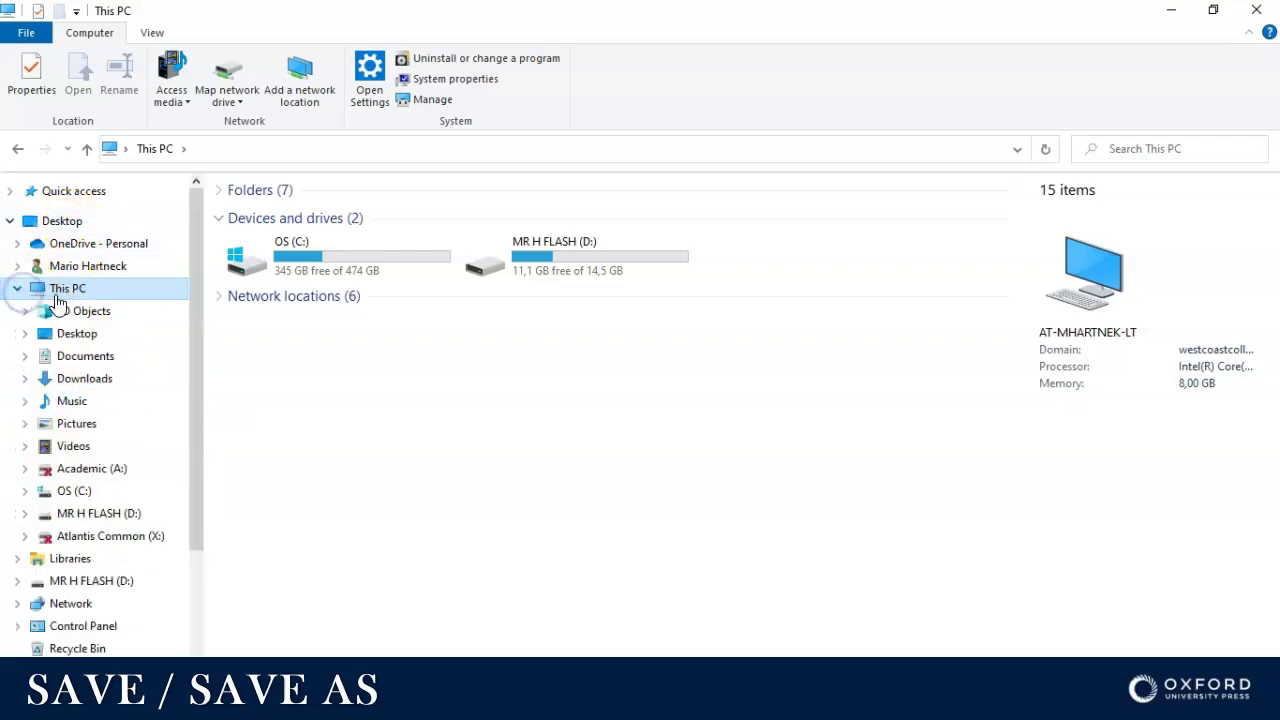
pyautogui.click(92, 358)
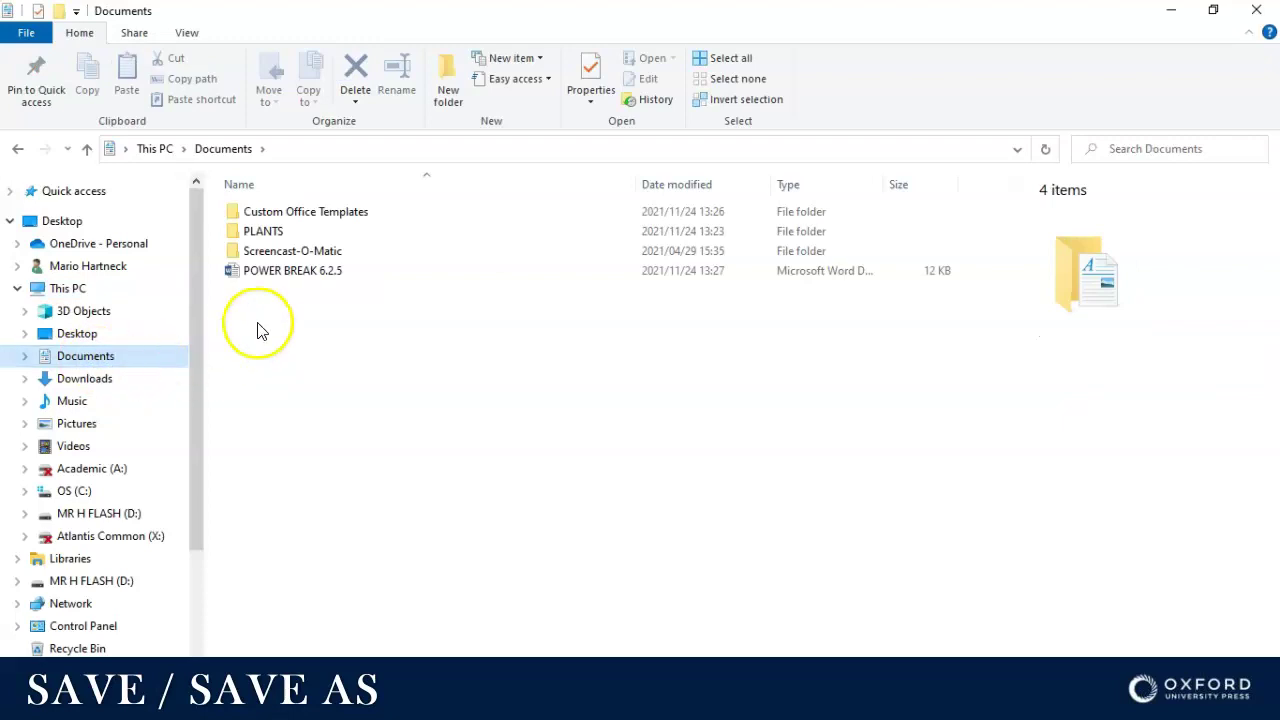
pyautogui.click(300, 272)
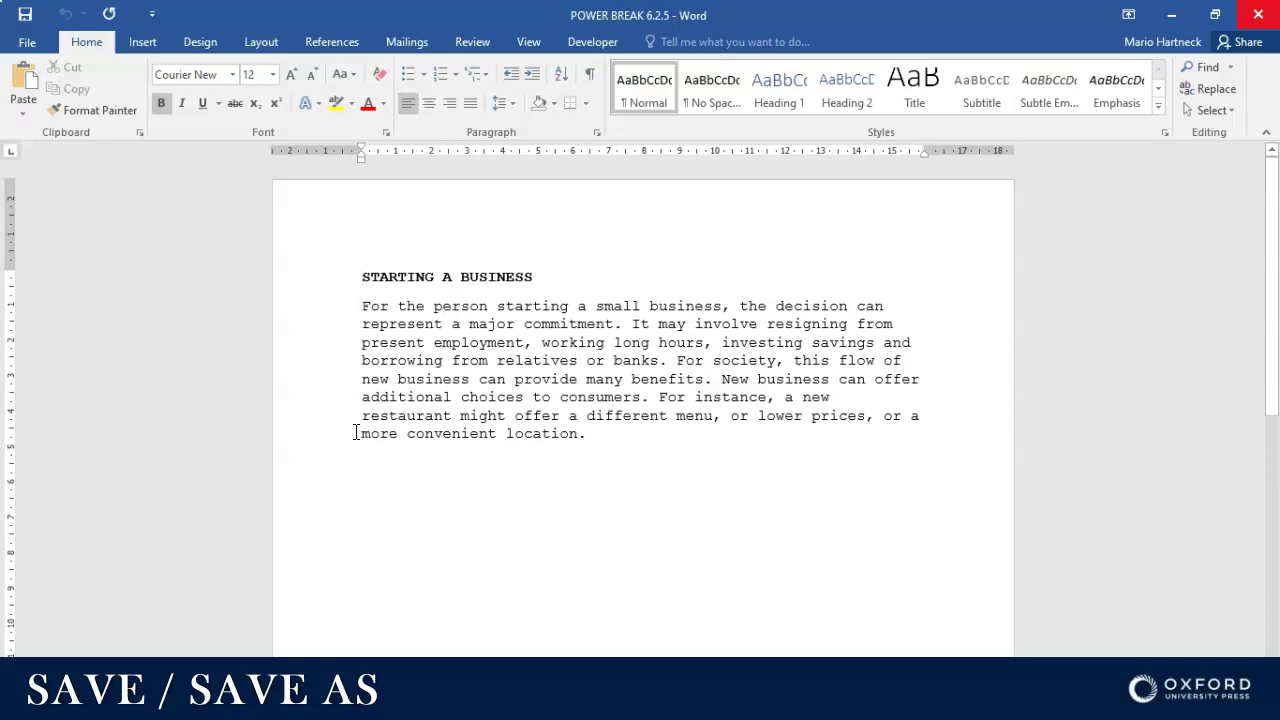
# - Type the test line 'FDFDKFDFFKDFKDFFJK' on a new line below the STARTING A BUSINESS paragraph
pyautogui.click(51, 44)
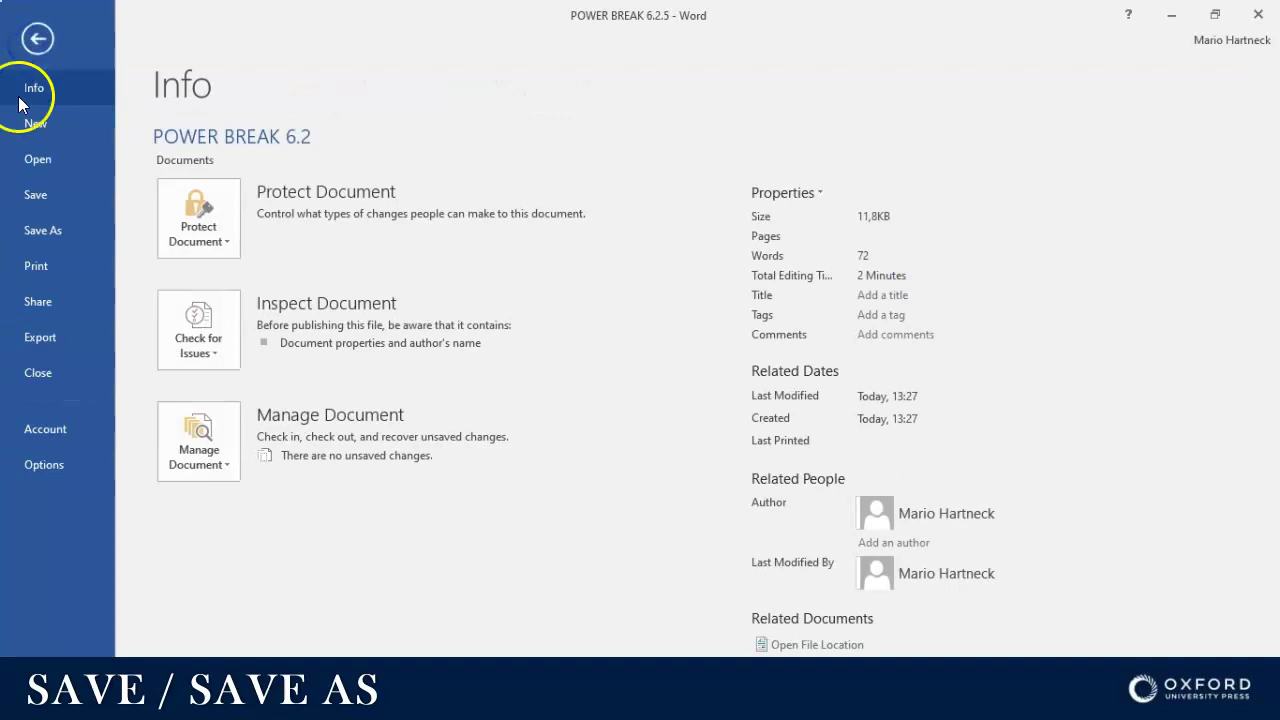
pyautogui.click(37, 38)
pyautogui.click(608, 434)
pyautogui.press('Return')
pyautogui.press('Return')
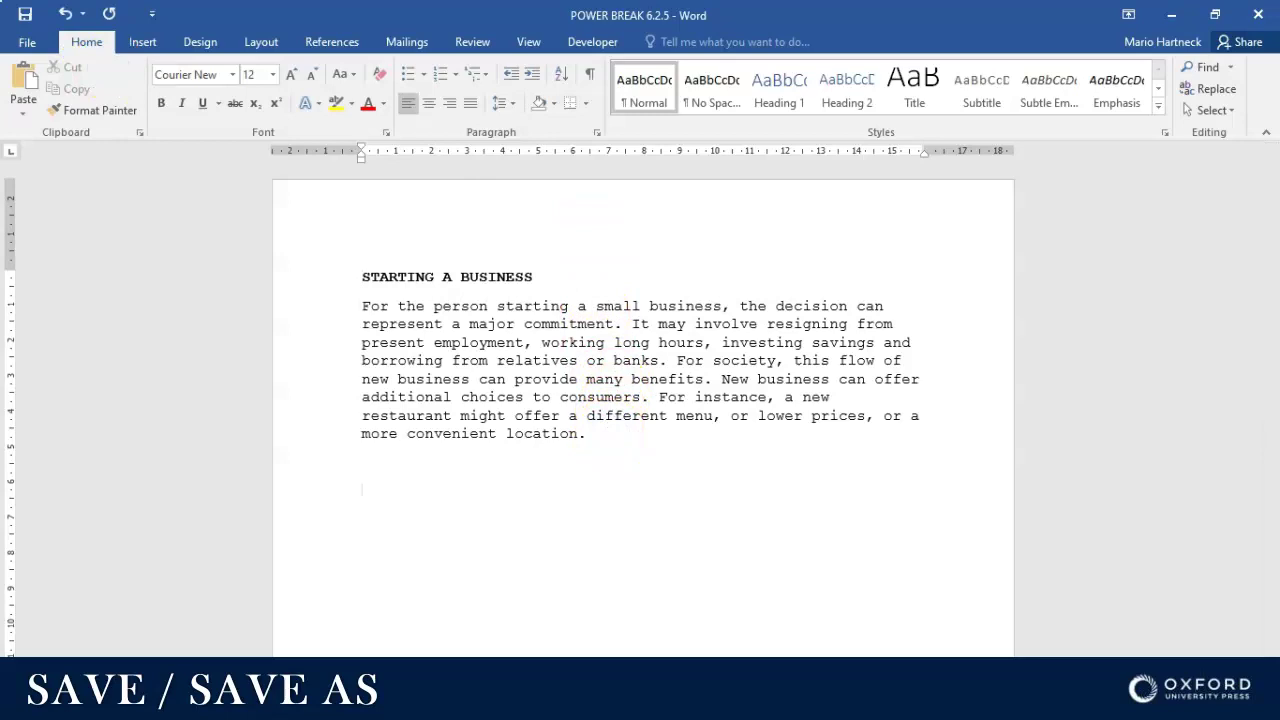
pyautogui.write('FDFDKFDFFKDFKDFFJK')
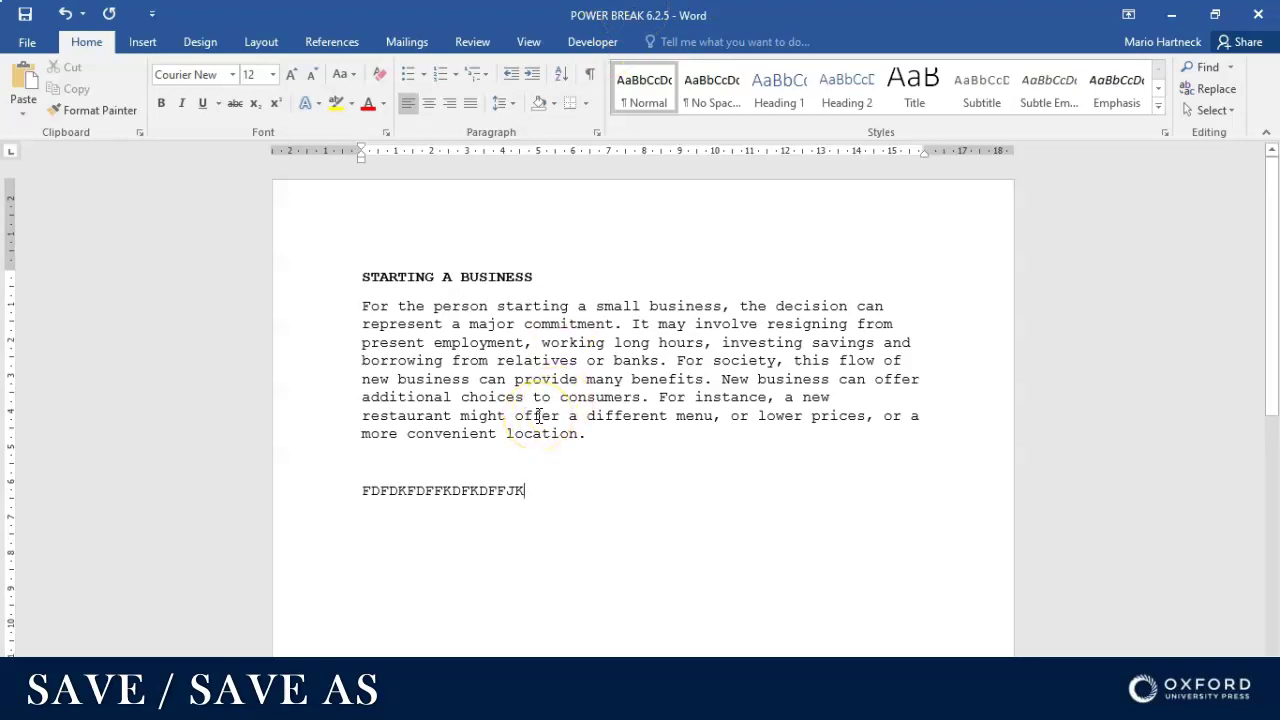
# - Save POWER BREAK 6.2.5 with the Quick Access Toolbar Save button and confirm it on File > Info
pyautogui.click(27, 42)
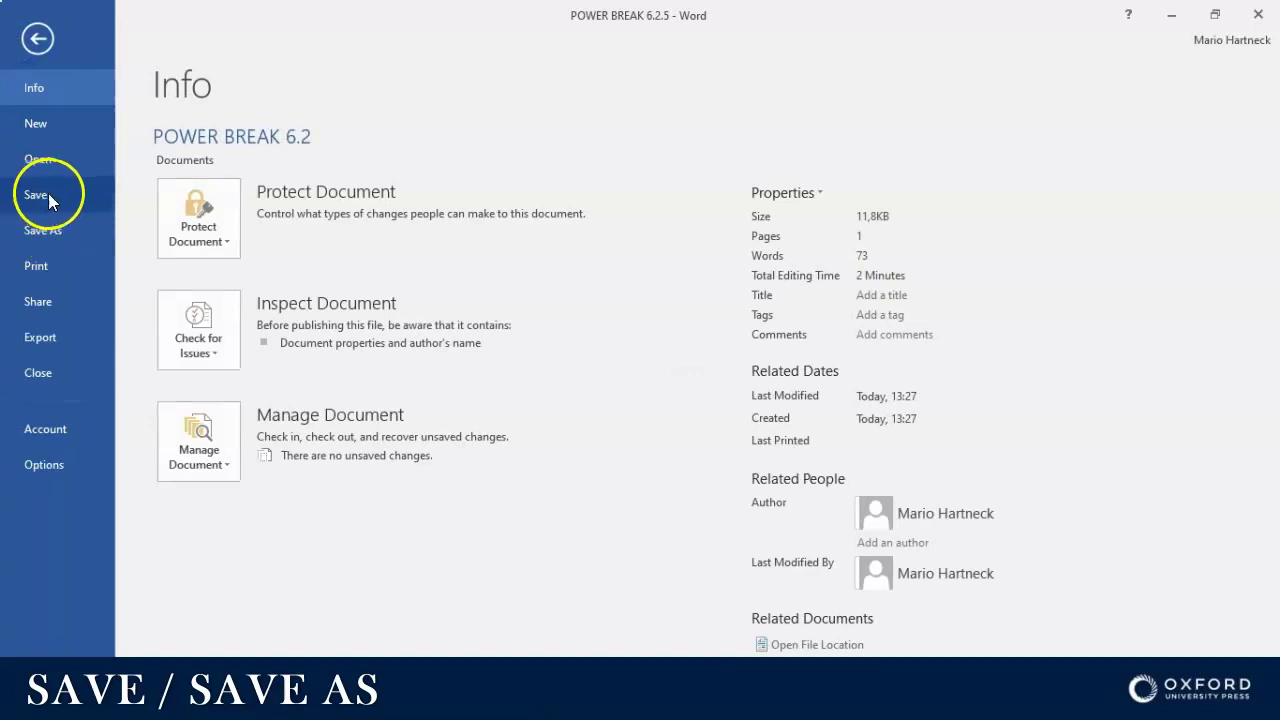
pyautogui.click(37, 38)
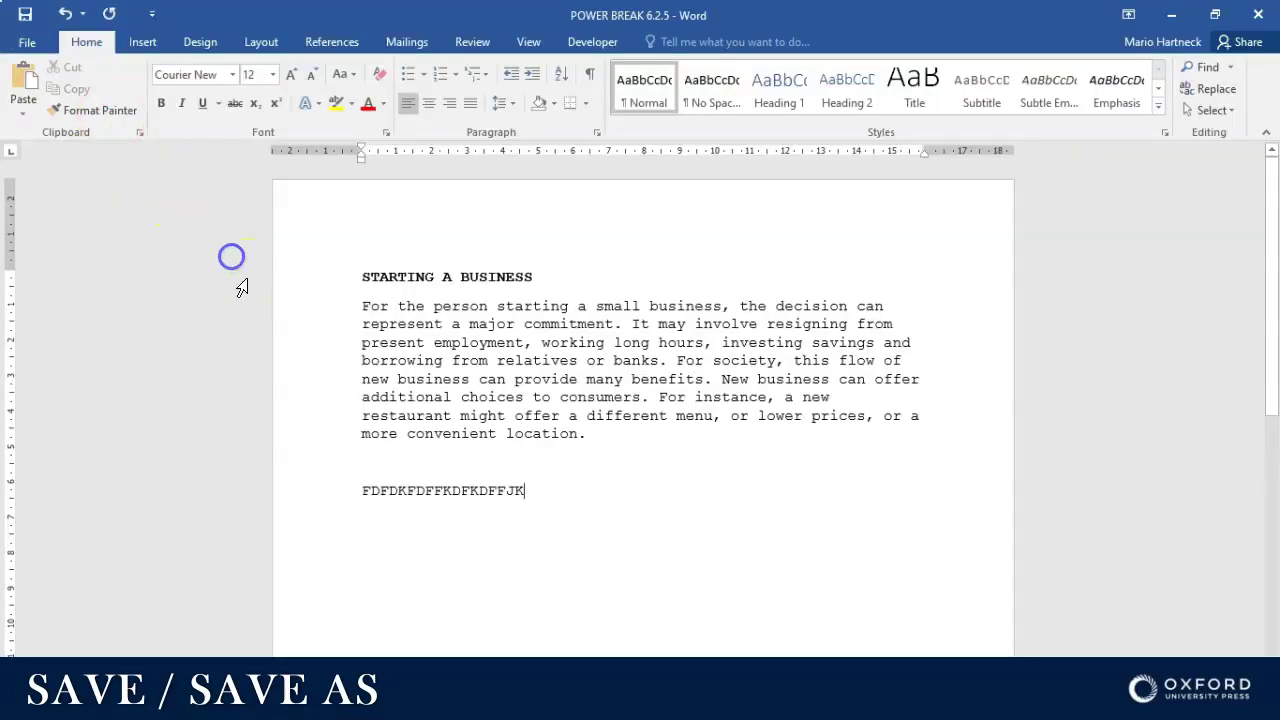
pyautogui.click(25, 15)
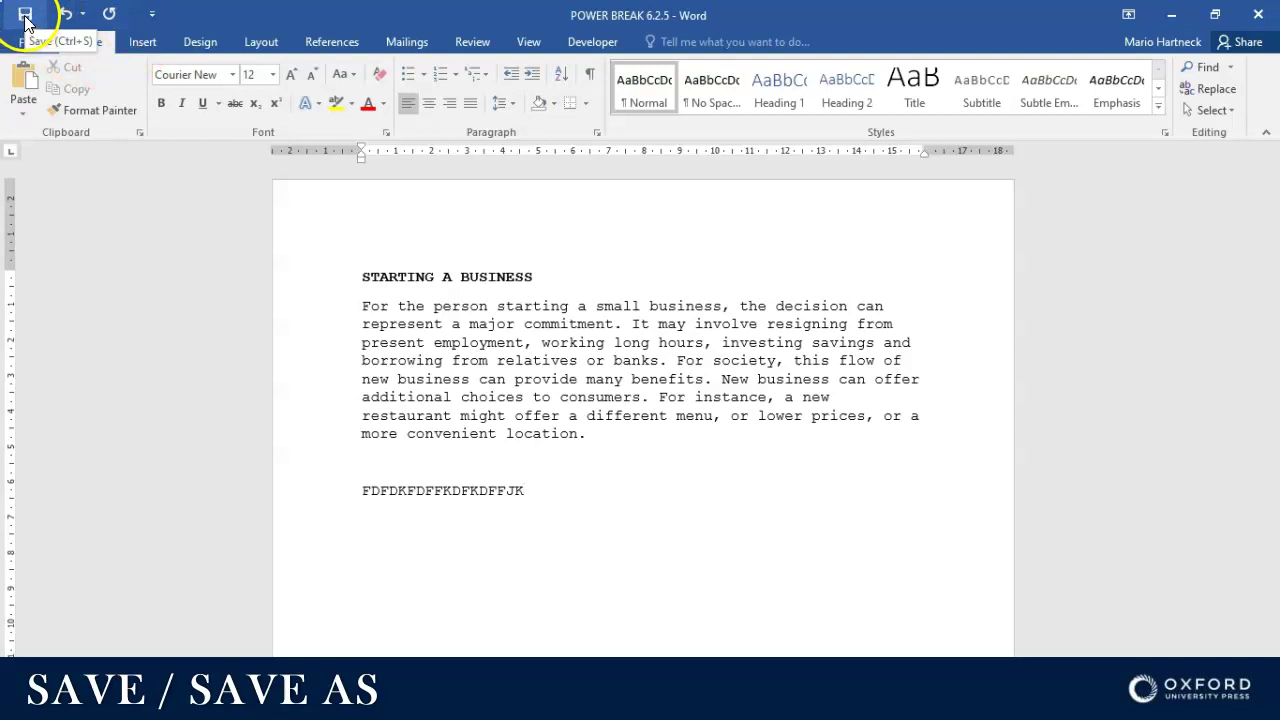
pyautogui.click(25, 15)
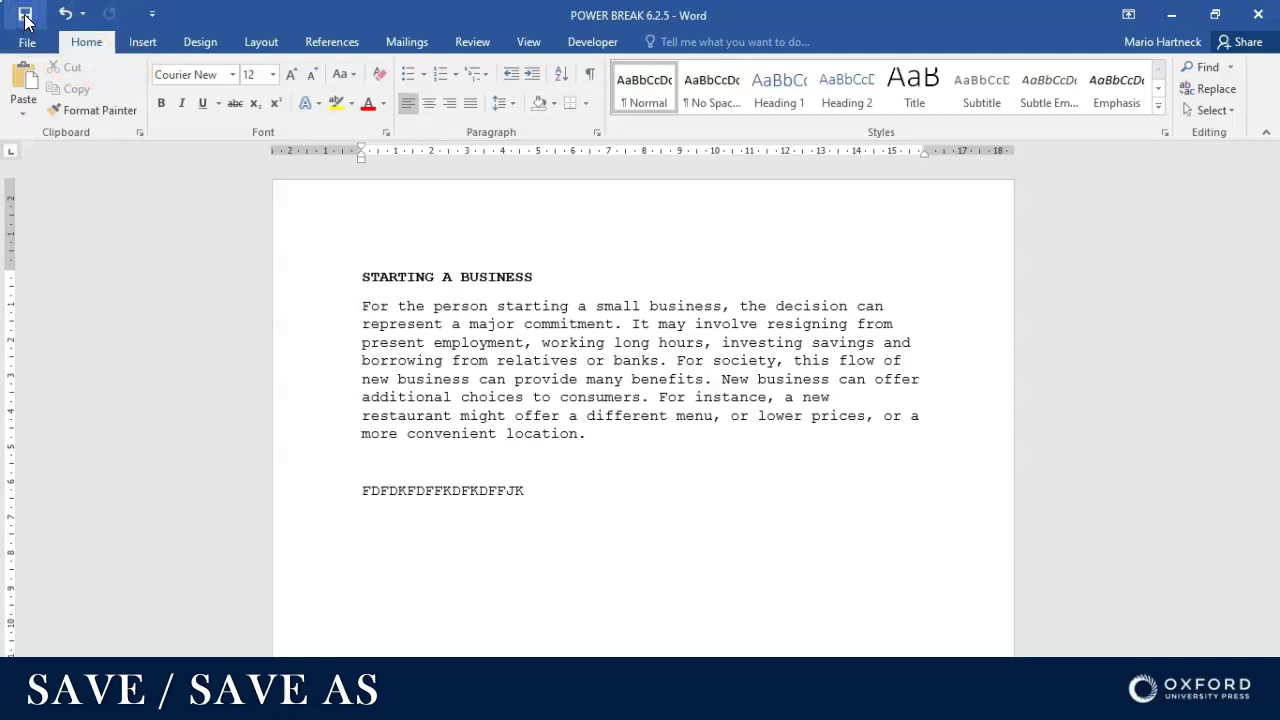
pyautogui.click(27, 41)
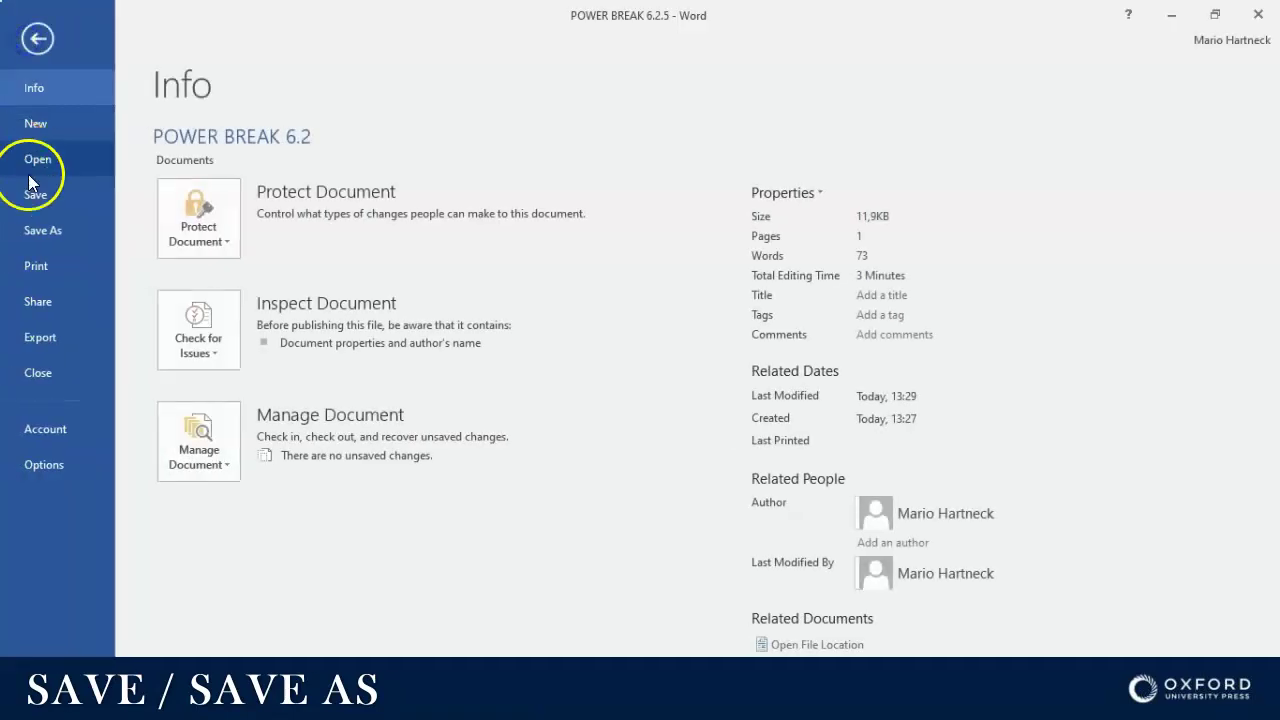
pyautogui.click(37, 38)
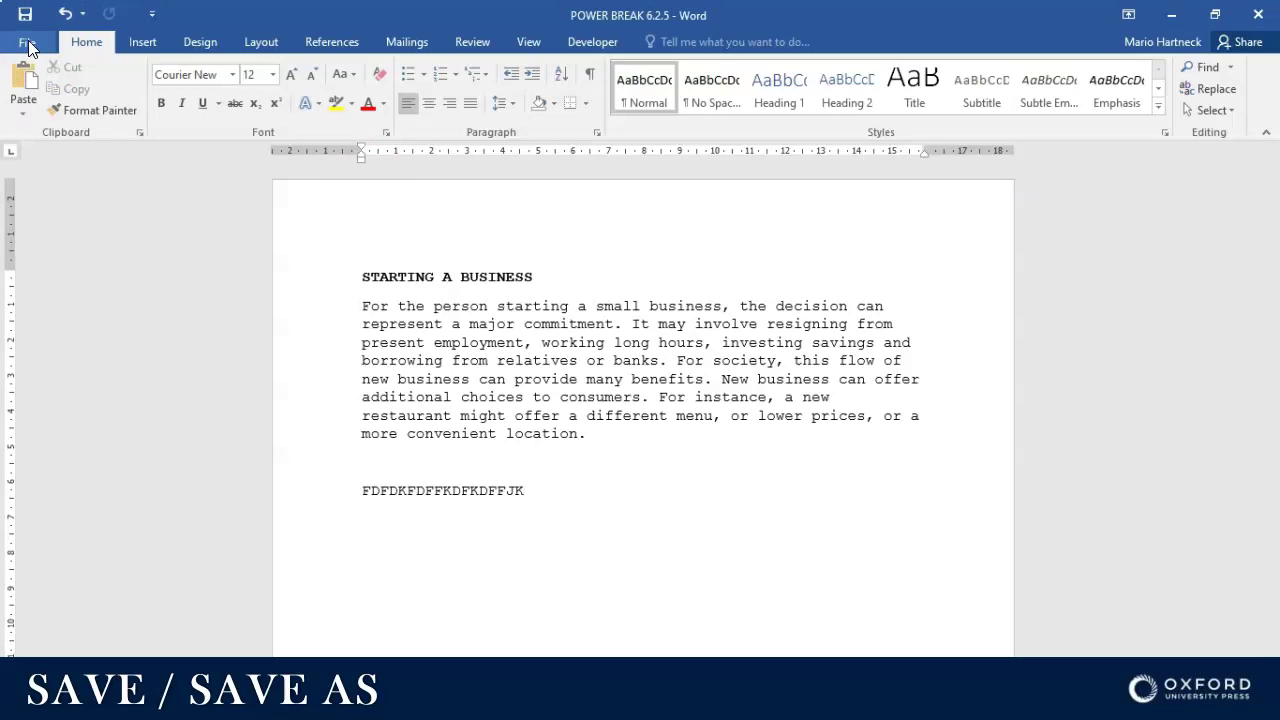
# - Open the Save As dialog in OneDrive - Personal, with POWER BREAK 6.2.5 as the file name
pyautogui.click(27, 45)
pyautogui.click(31, 231)
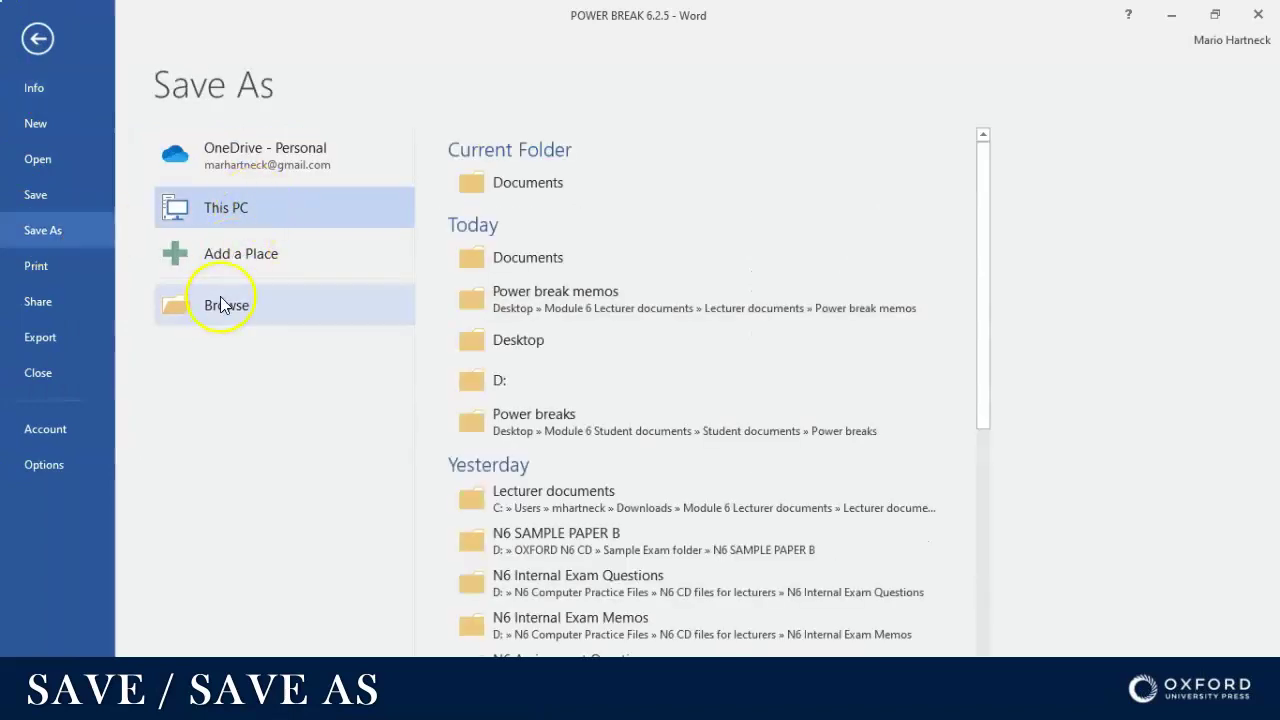
pyautogui.click(503, 186)
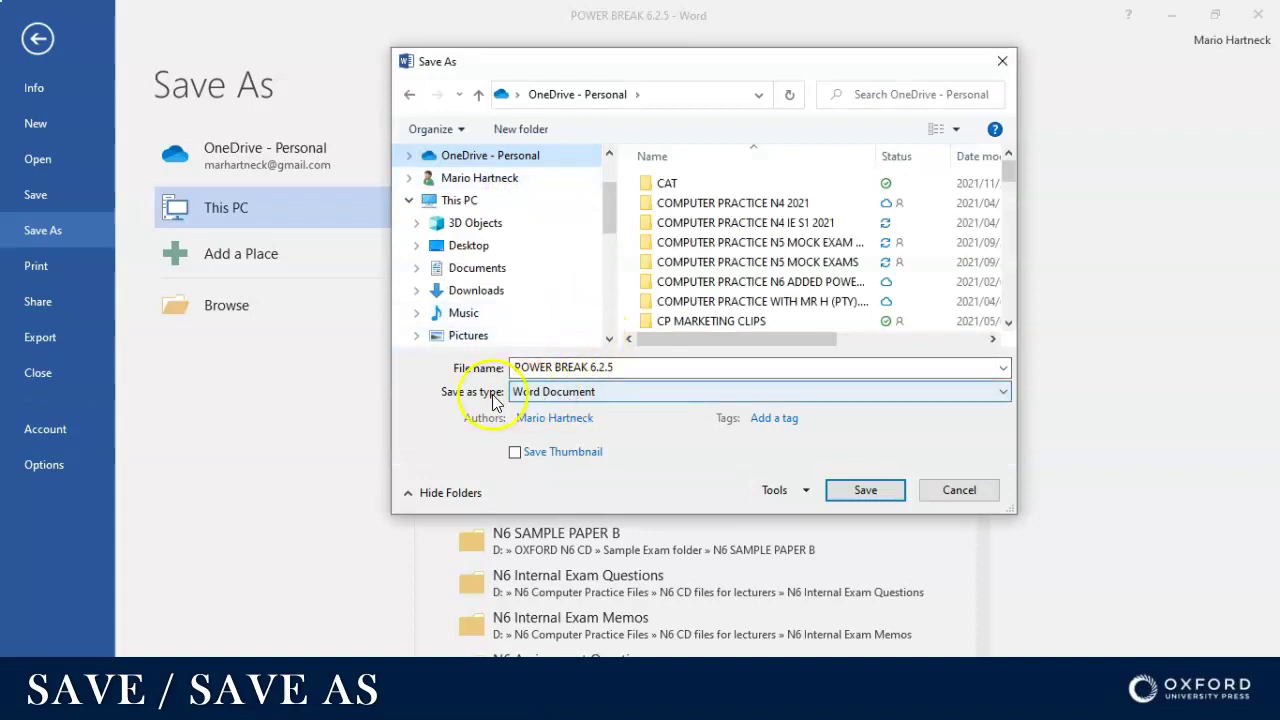
pyautogui.moveTo(512, 367); pyautogui.dragTo(641, 366)
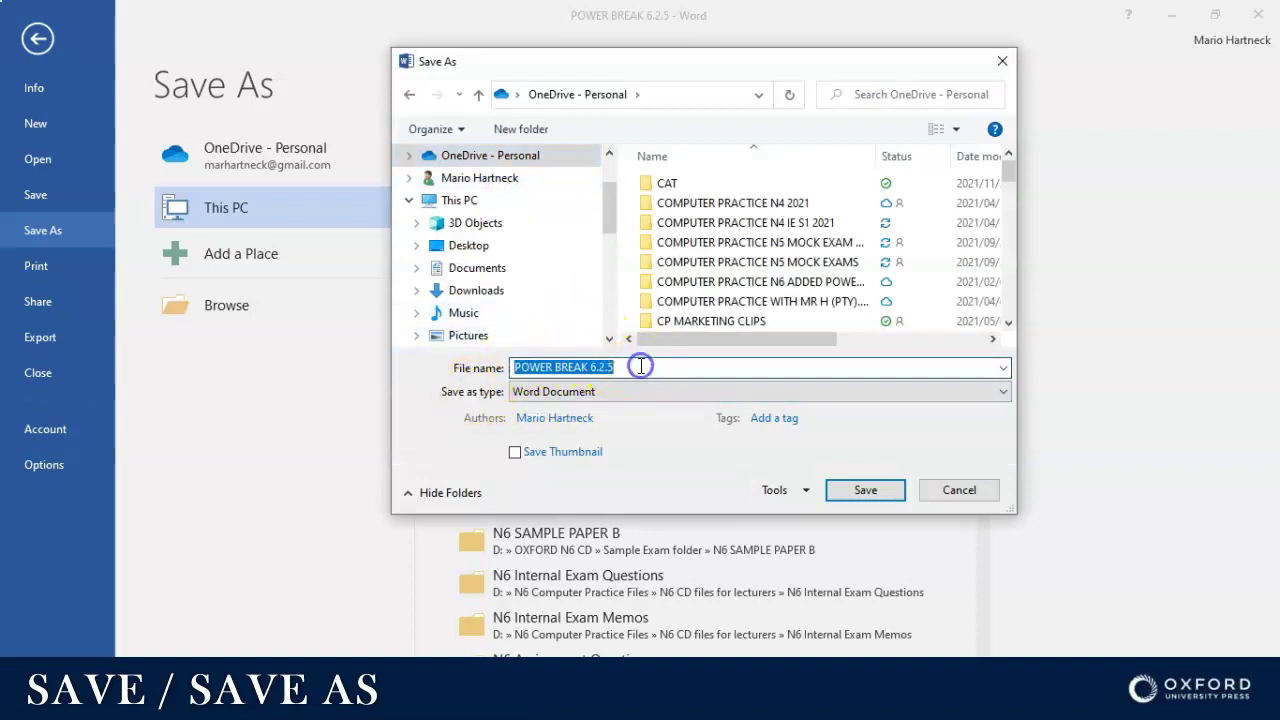
pyautogui.click(641, 366)
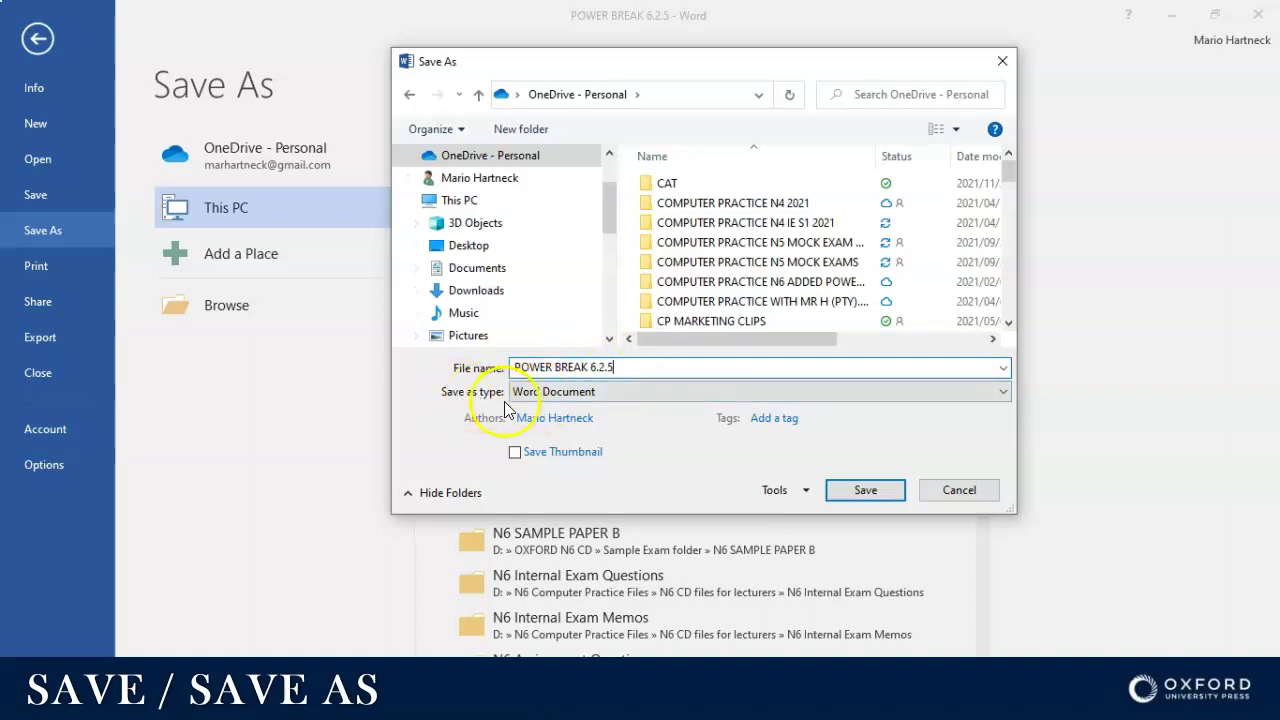
pyautogui.click(859, 396)
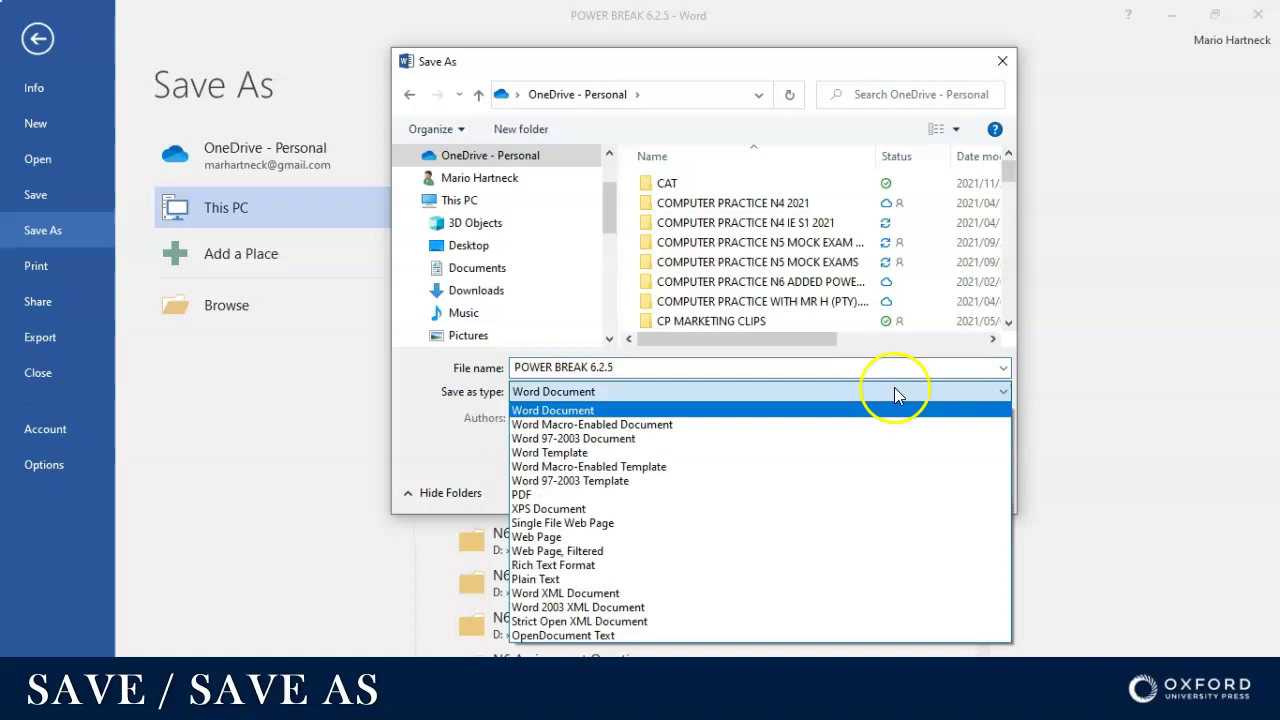
pyautogui.click(926, 393)
pyautogui.click(926, 393)
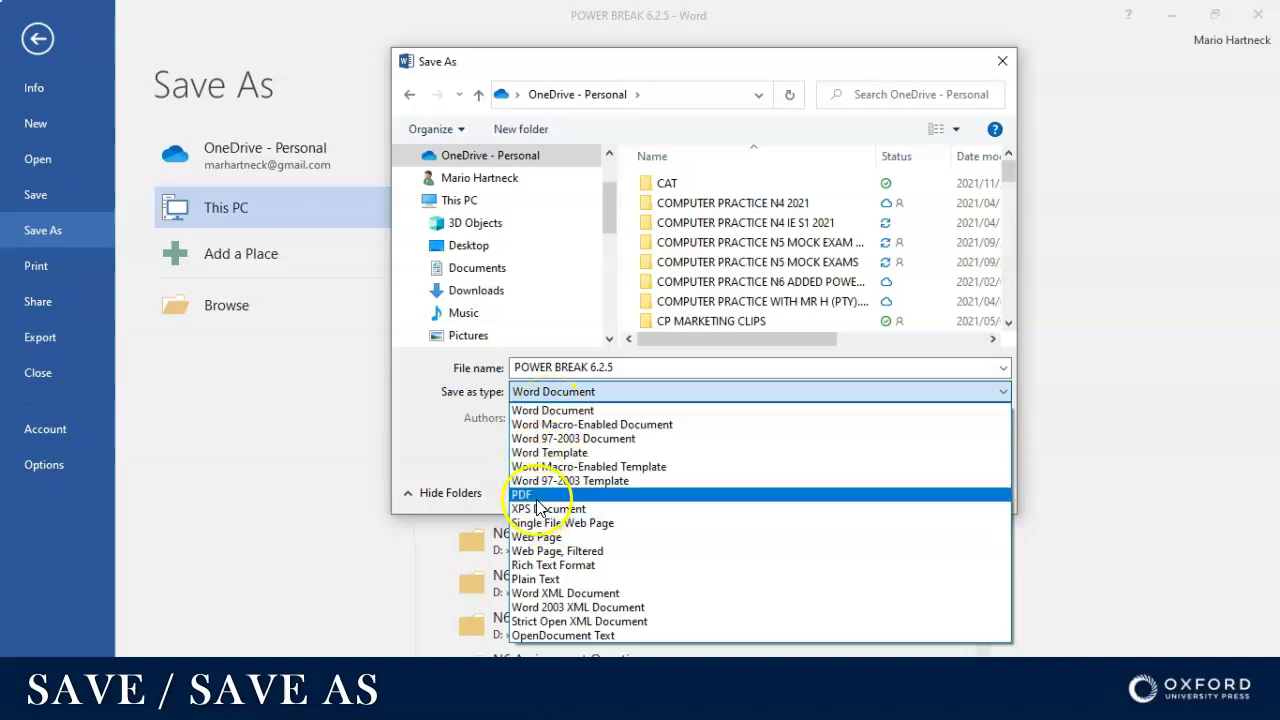
pyautogui.click(540, 410)
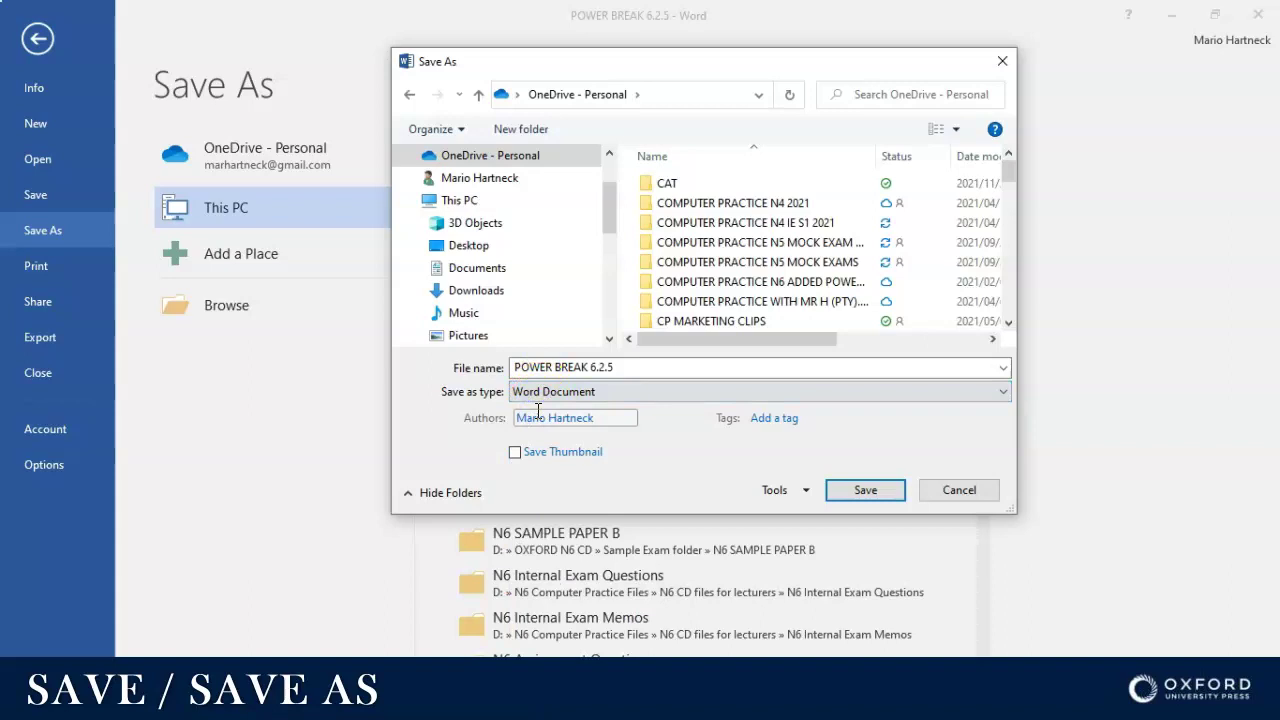